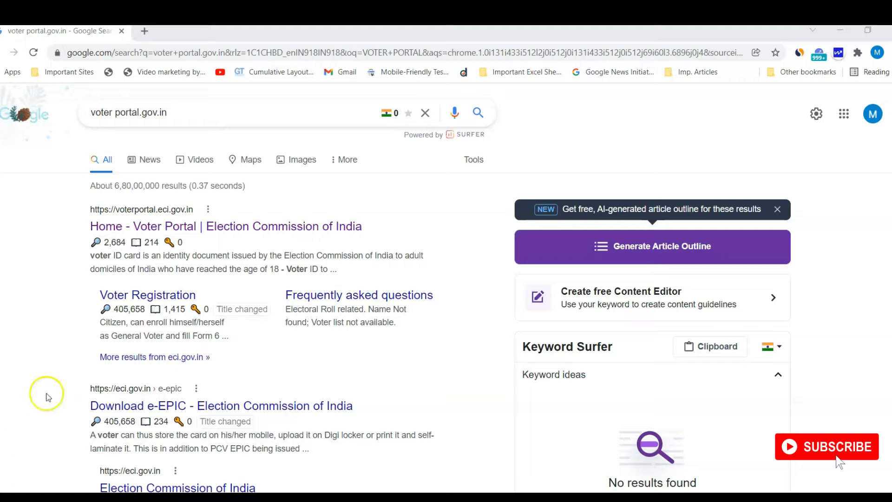
Step: Open the Election Commission of India's Voter Portal from the search results and start creating a new account
click(170, 226)
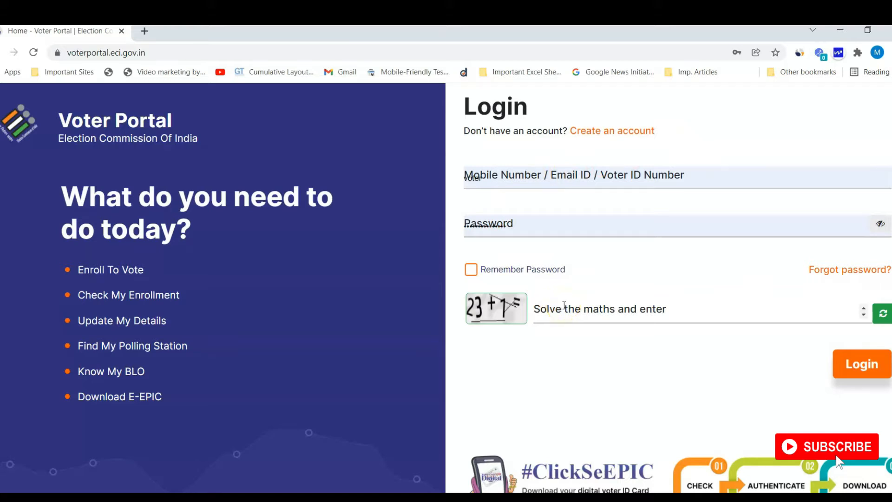
click(595, 131)
click(437, 270)
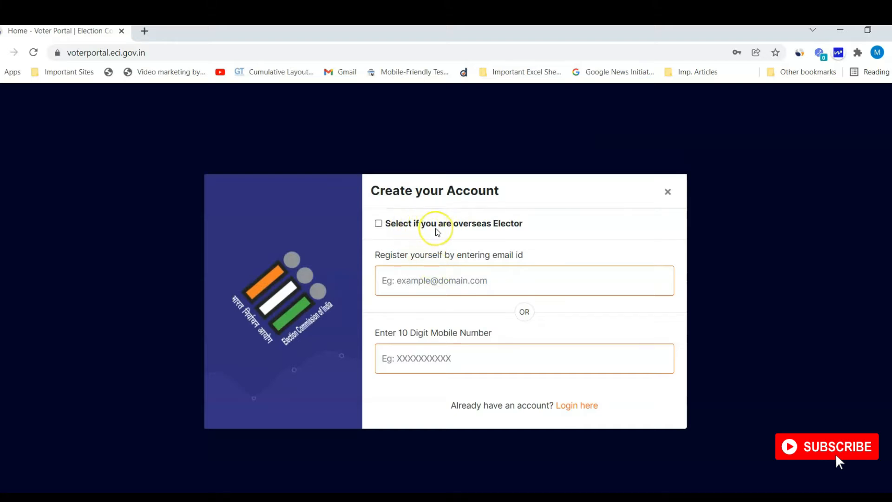
Step: Try the overseas elector option in the account form, clear it, and view the email field's suggestions
click(379, 224)
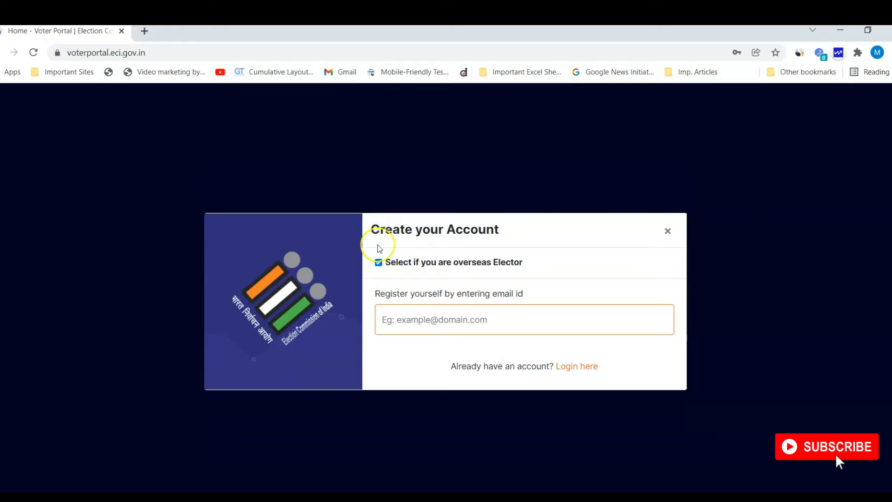
click(378, 262)
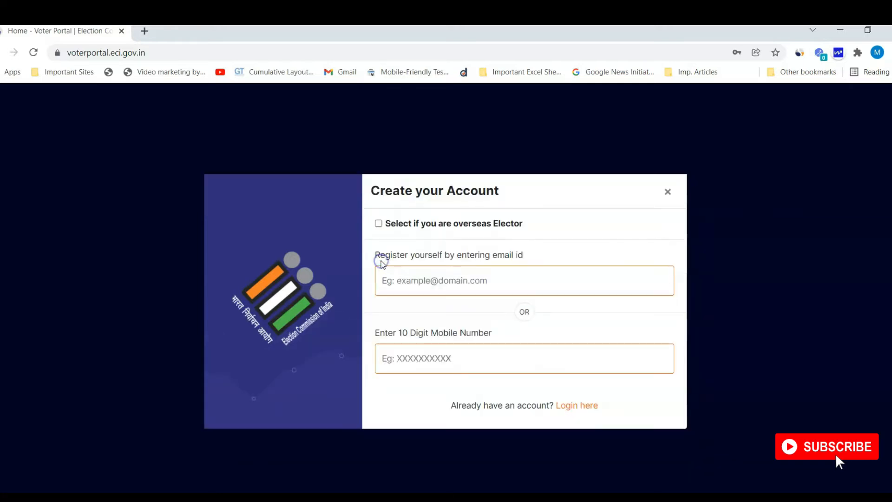
click(439, 272)
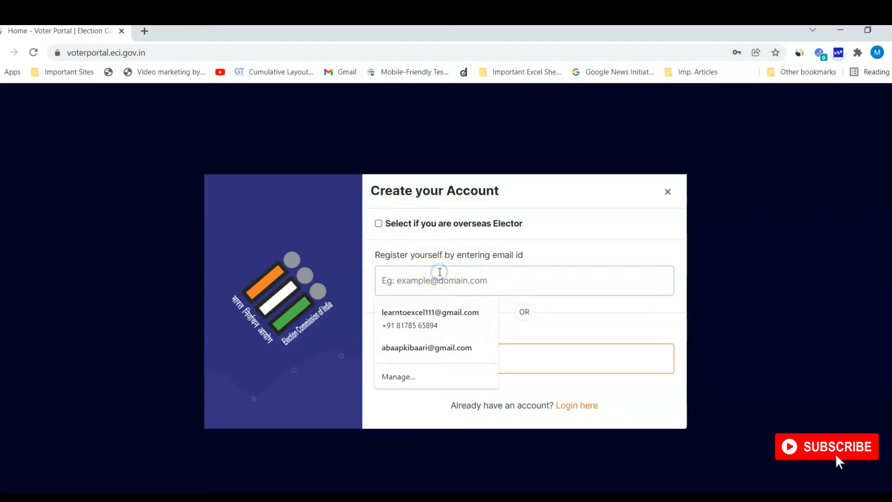
click(542, 314)
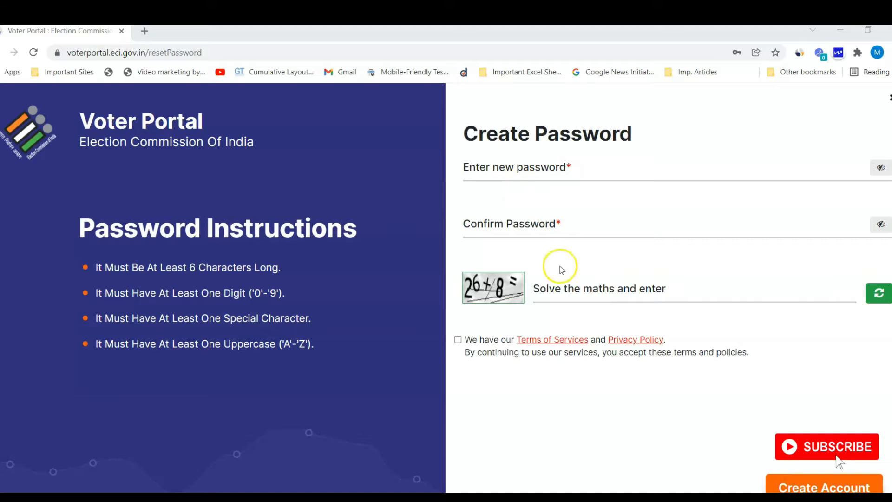
Step: Accept the Terms of Services and Privacy Policy for the new account and continue past the welcome page to the dashboard
click(458, 341)
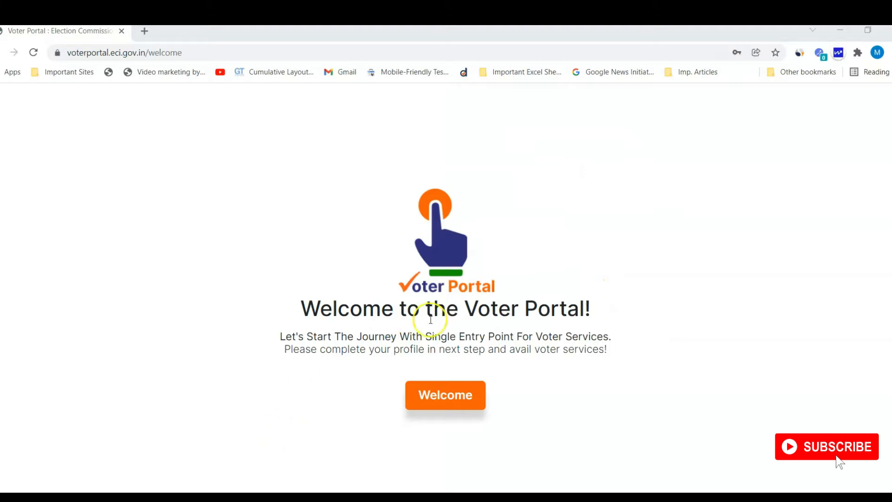
click(449, 394)
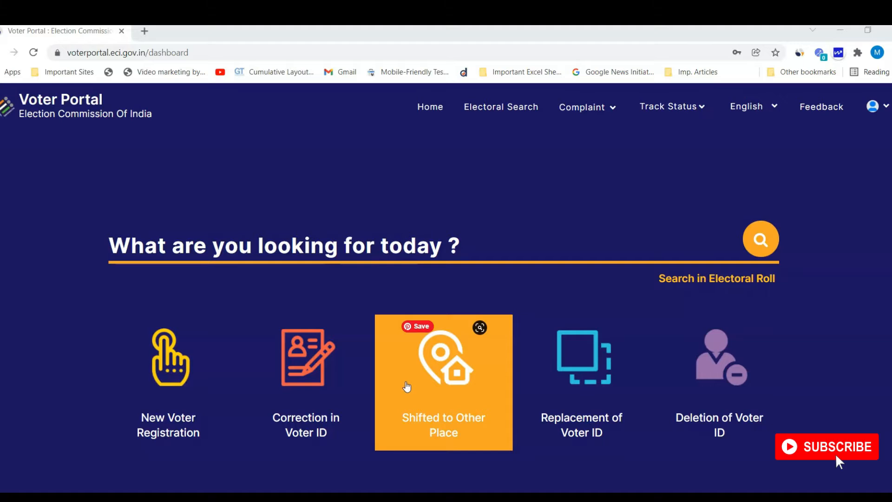
click(627, 356)
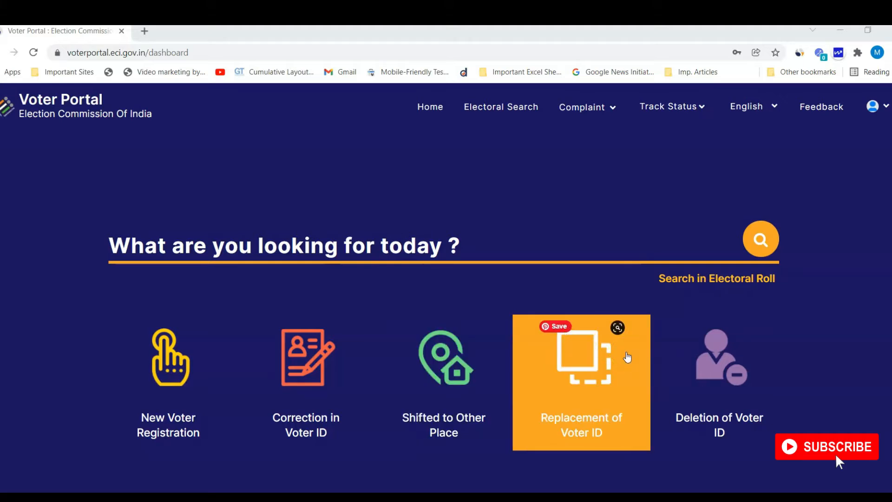
click(591, 376)
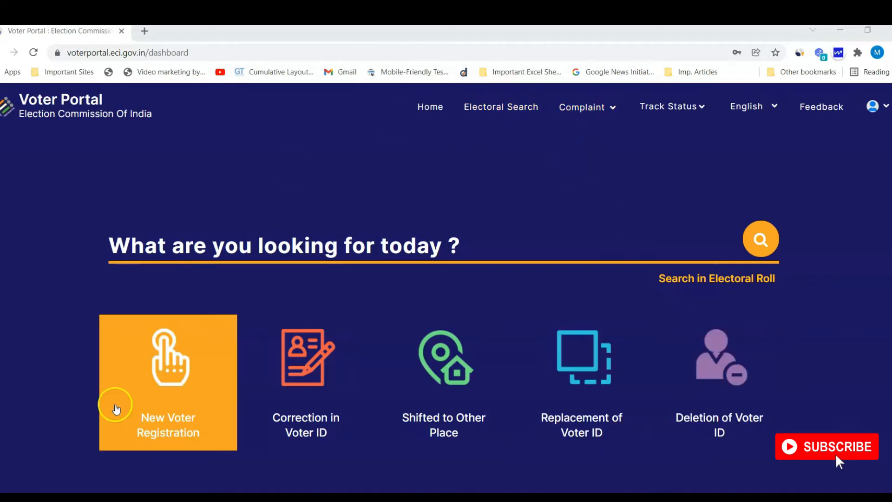
Step: Examine the electoral roll search by Voter ID number, return to the dashboard, and view the complaint and status tracking options
click(506, 107)
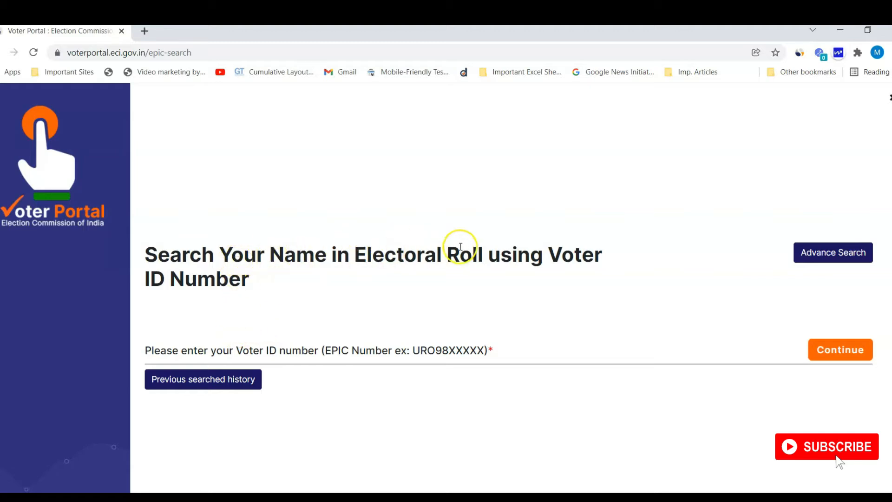
click(196, 352)
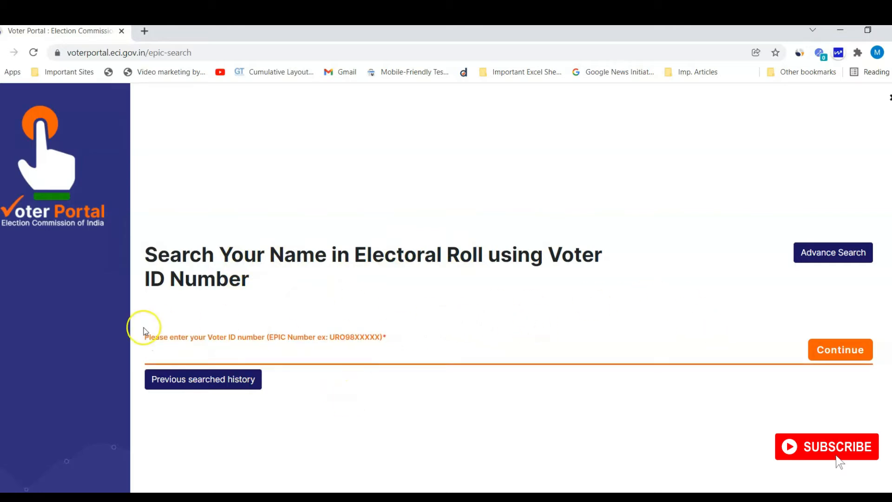
click(4, 52)
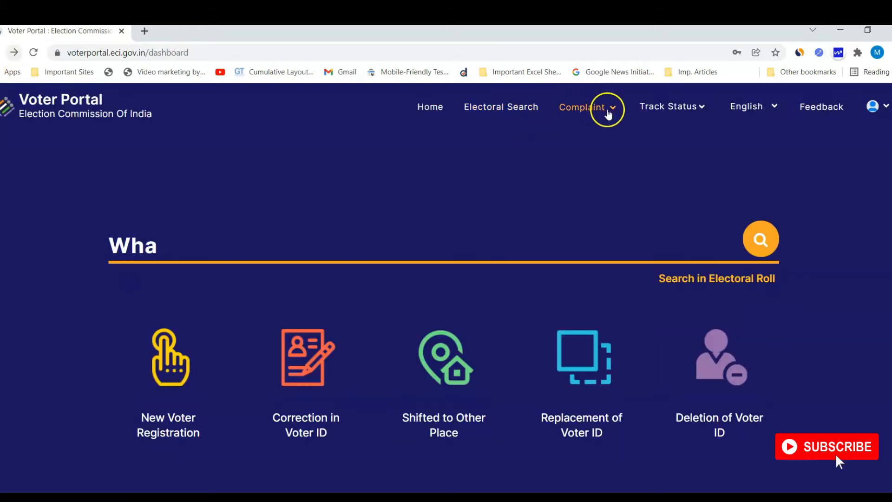
click(607, 112)
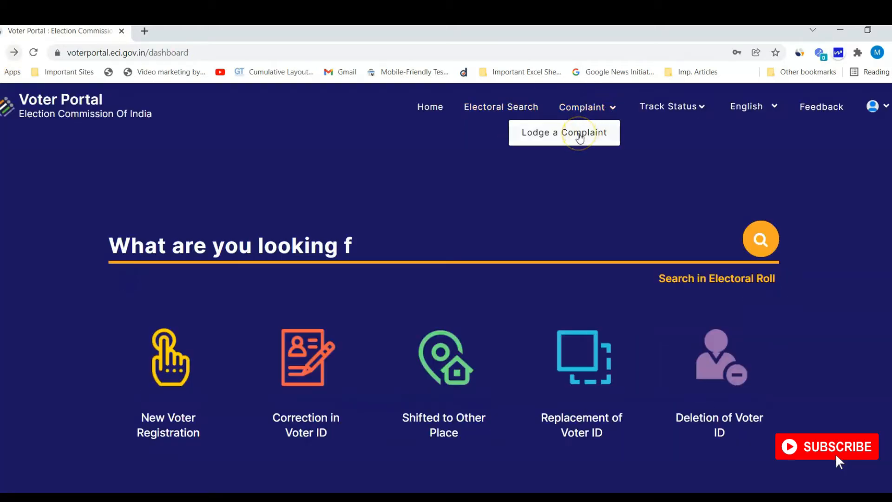
click(696, 109)
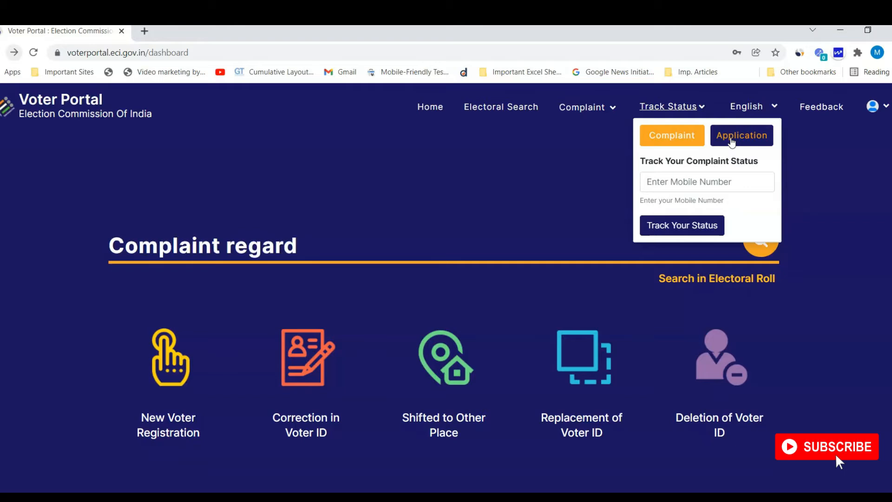
Step: Switch the portal language to Hindi, look over the dashboard, and switch it back to English
click(776, 112)
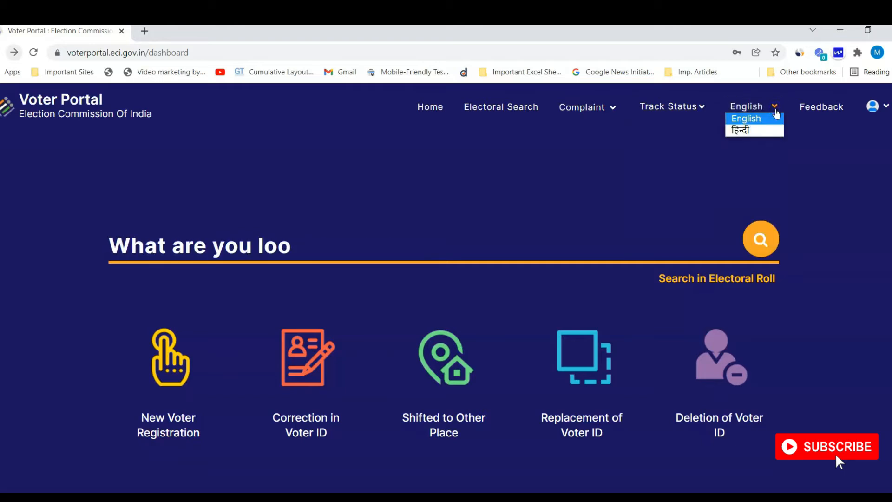
click(754, 131)
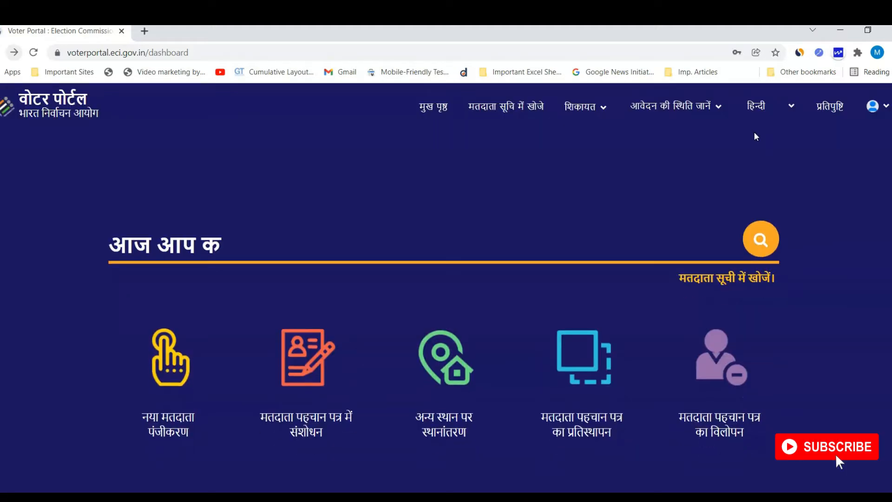
click(618, 173)
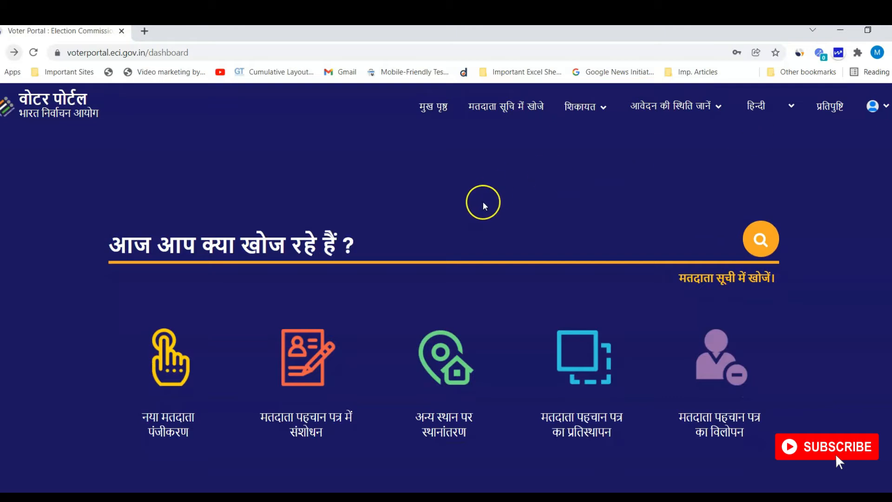
scroll(91, 369, down, 3)
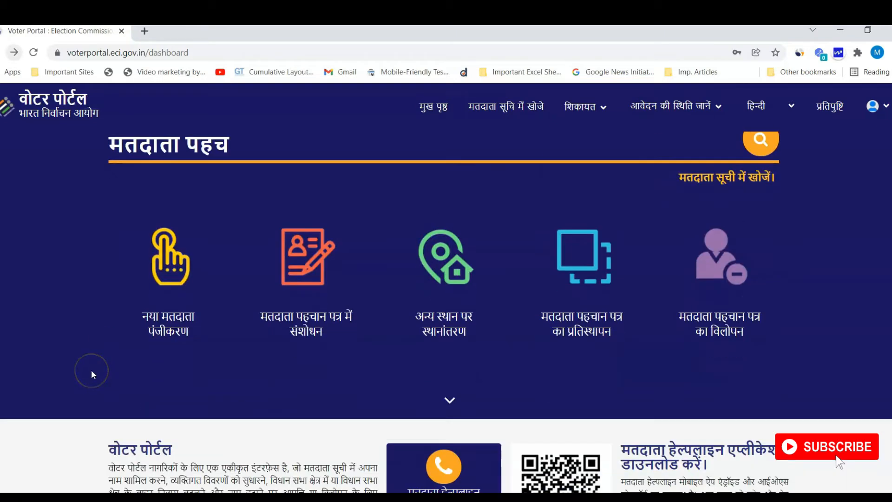
scroll(91, 371, up, 3)
click(651, 135)
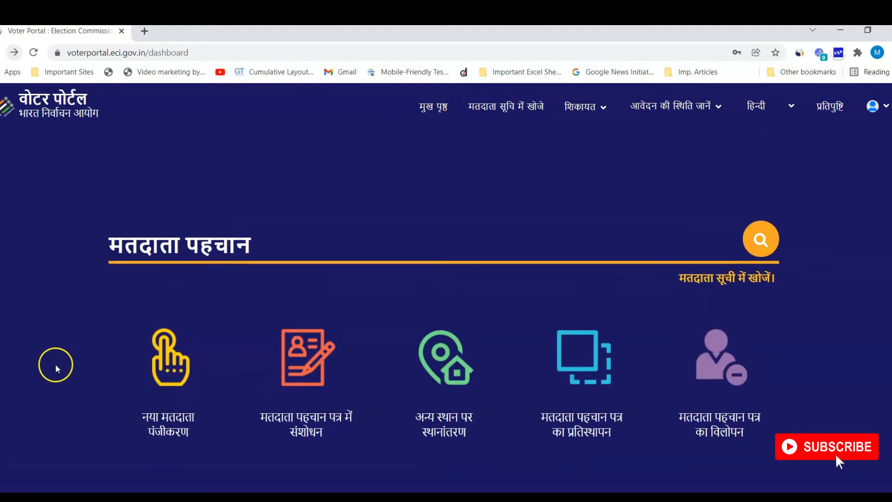
click(785, 105)
click(778, 118)
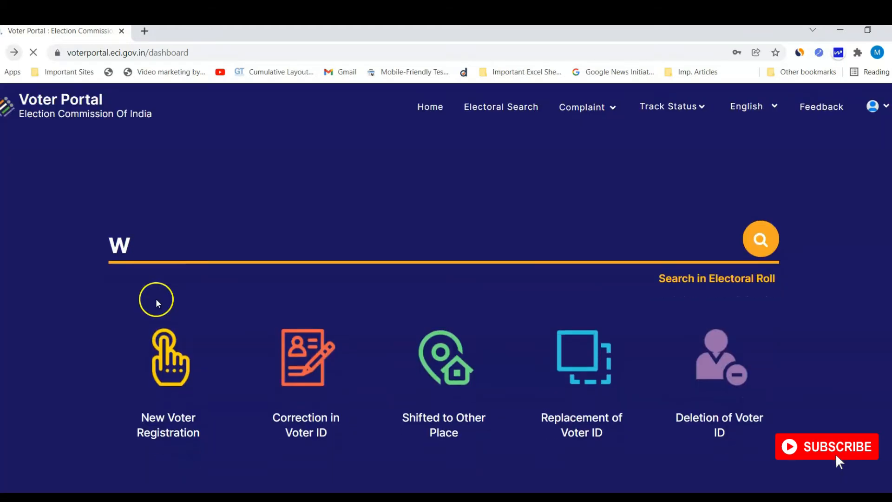
Step: Examine the dashboard's frequently asked question categories, the voter's helpline number and the helpline app download section
scroll(71, 389, down, 10)
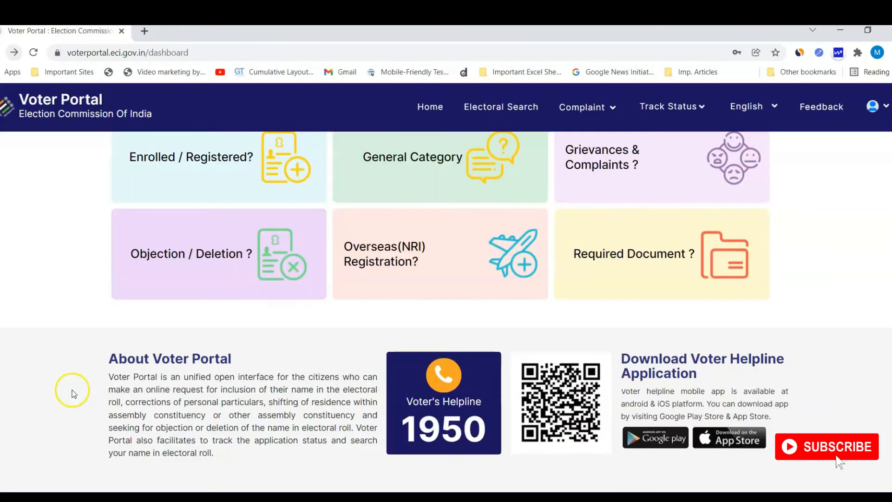
double_click(436, 425)
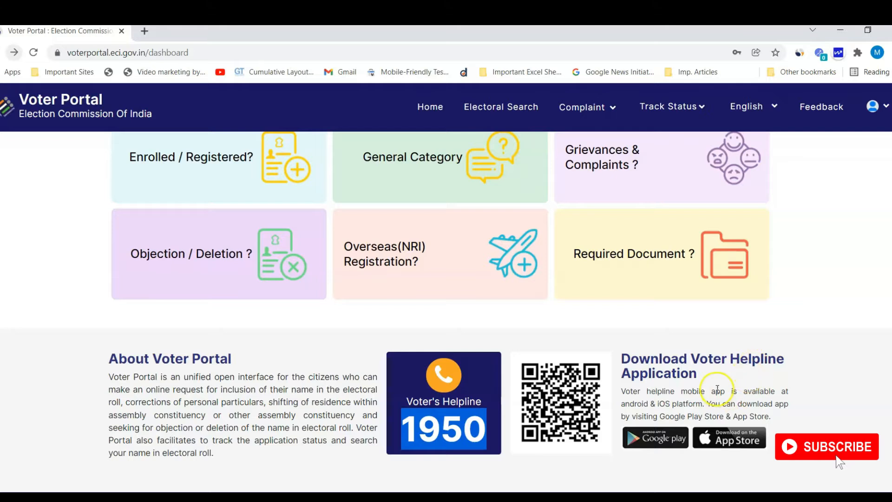
scroll(798, 380, up, 3)
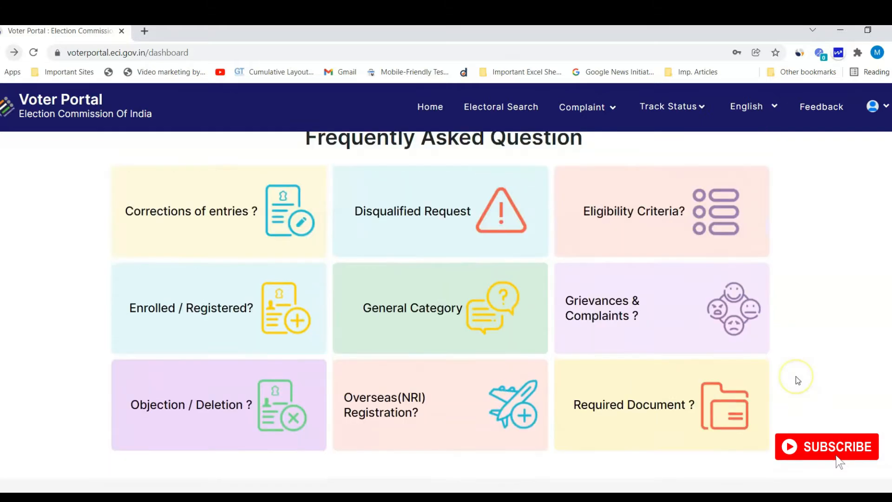
scroll(798, 380, up, 2)
scroll(798, 381, down, 2)
scroll(798, 380, up, 5)
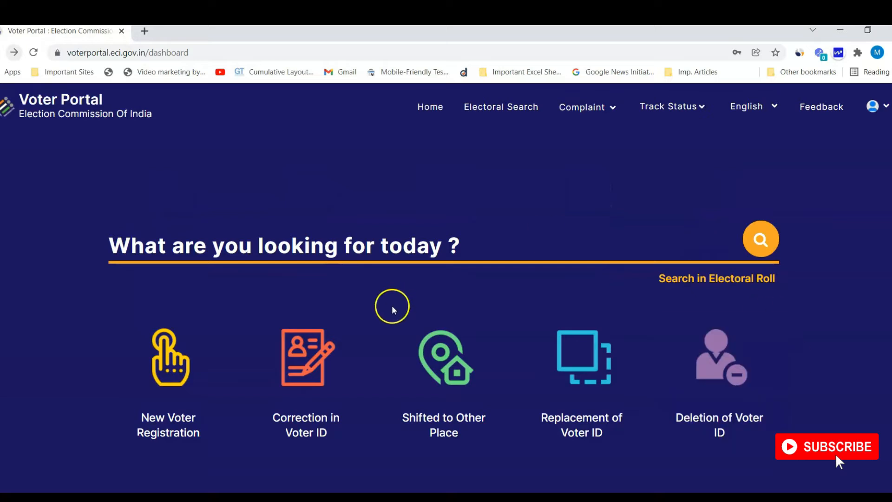
Step: Start a New Voter Registration, declare applying for the Voter ID for the first time, and save and continue
click(191, 377)
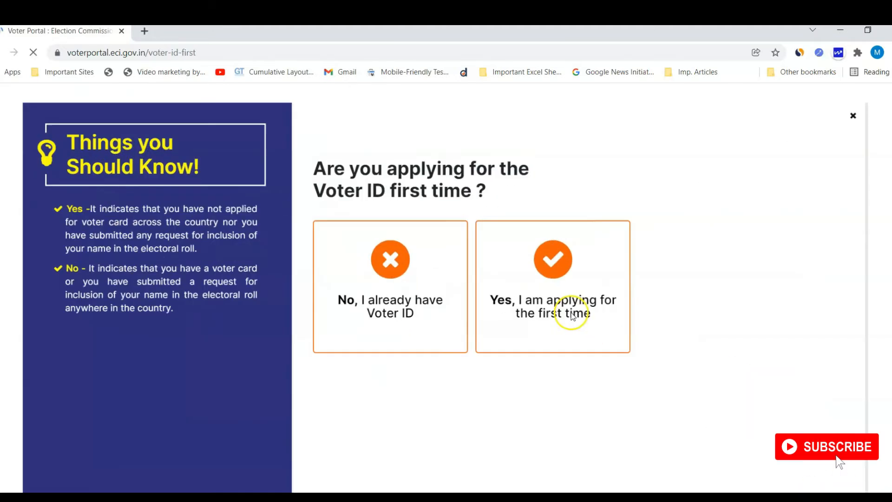
click(572, 312)
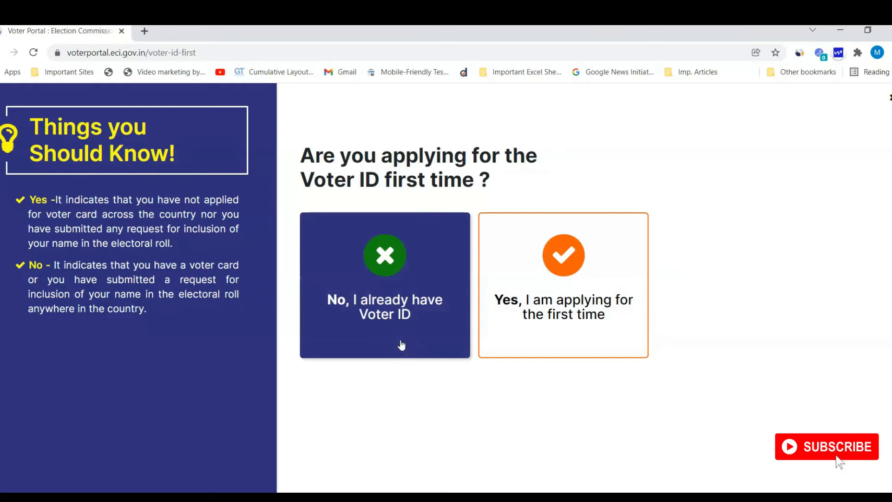
click(545, 320)
click(753, 422)
click(638, 342)
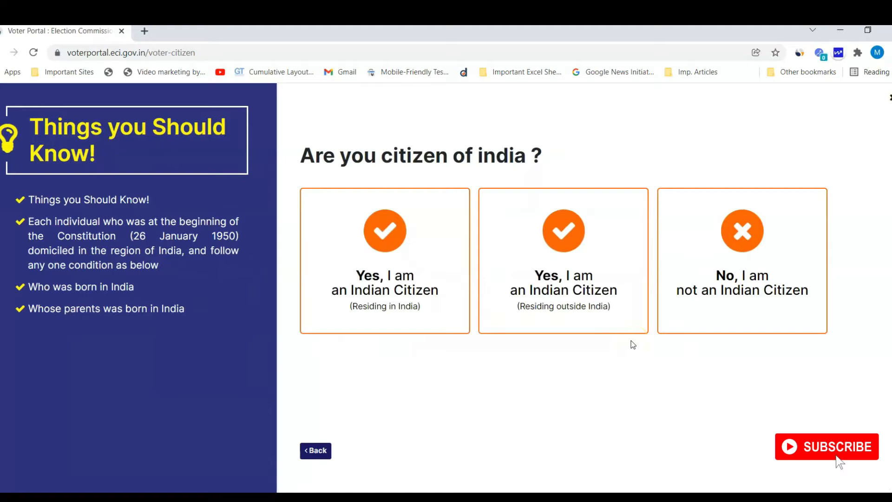
Step: Declare being an Indian citizen residing in India, and save and continue to the date of birth form
click(724, 298)
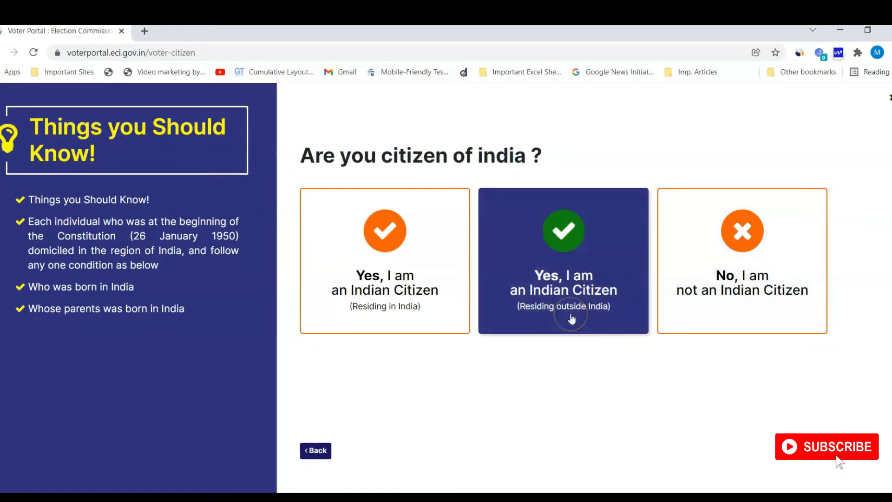
click(375, 324)
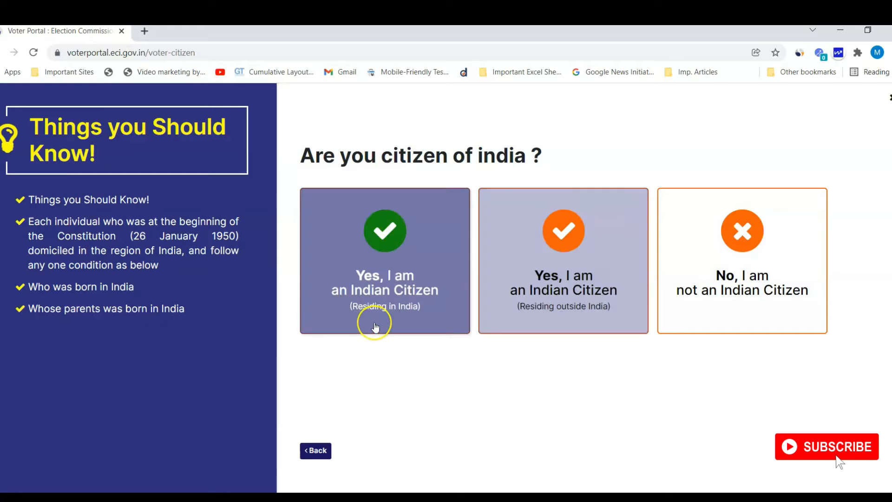
click(368, 318)
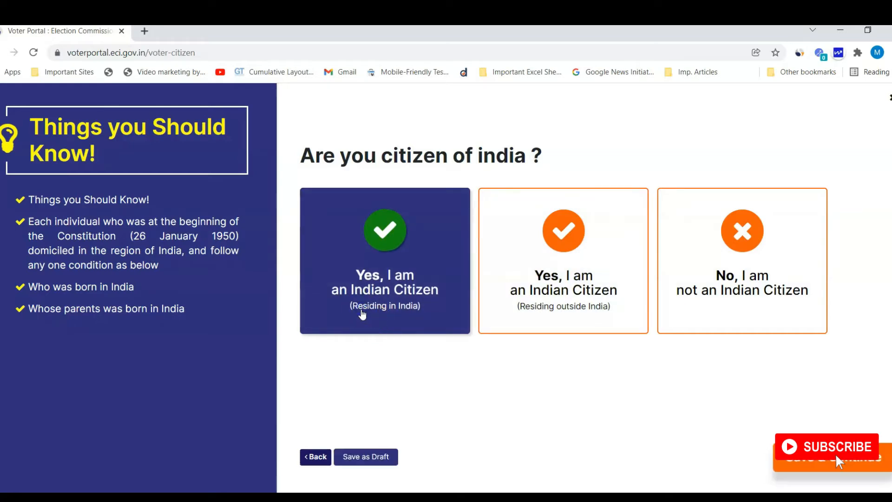
click(841, 465)
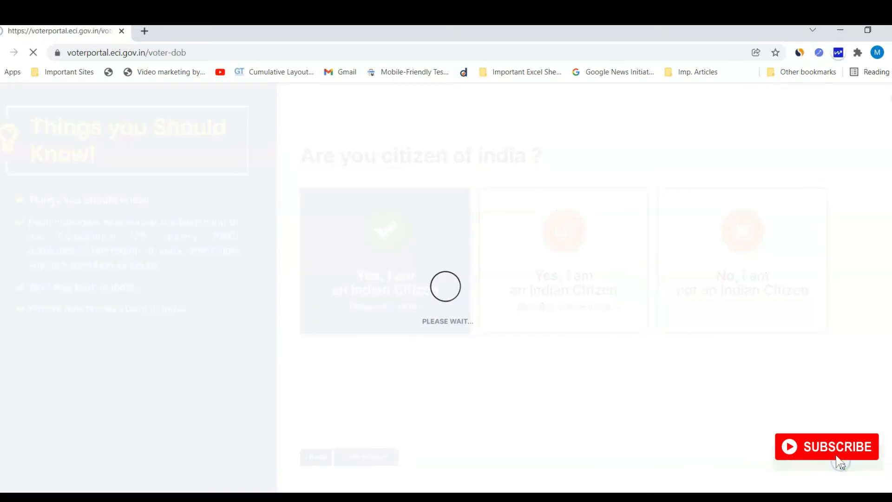
Step: Choose Aadhaar as the date of birth document type
click(527, 315)
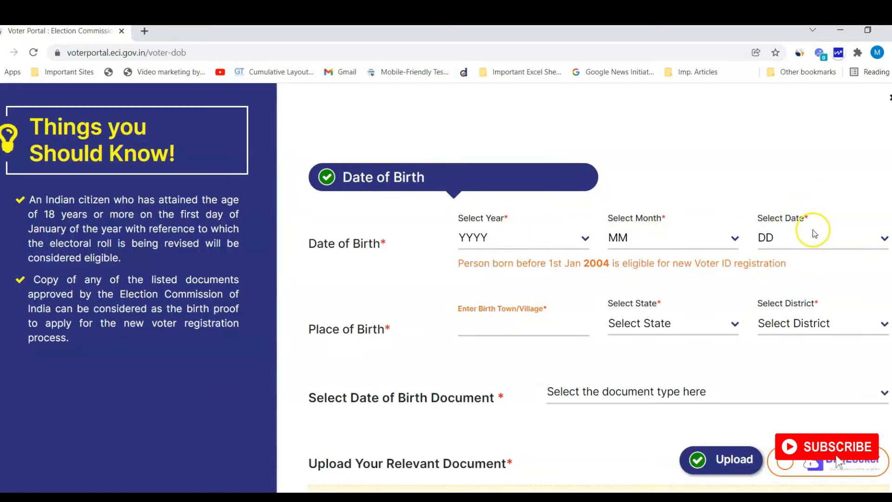
scroll(616, 316, down, 1)
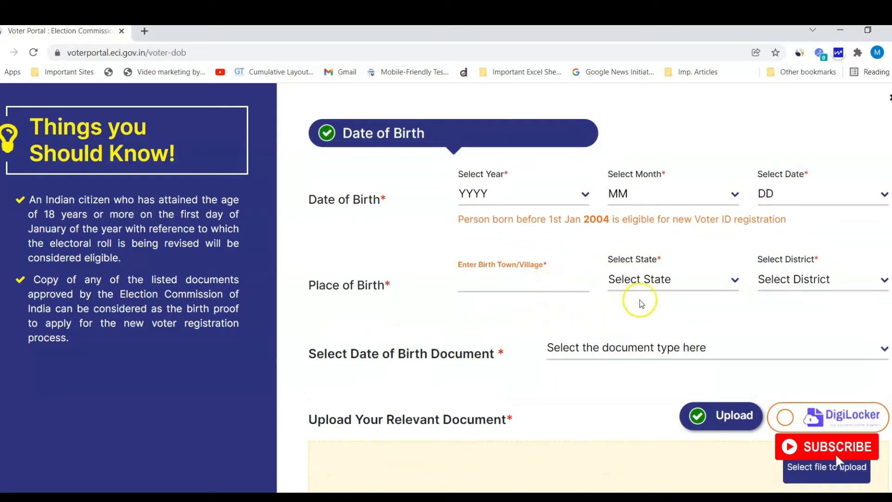
click(600, 346)
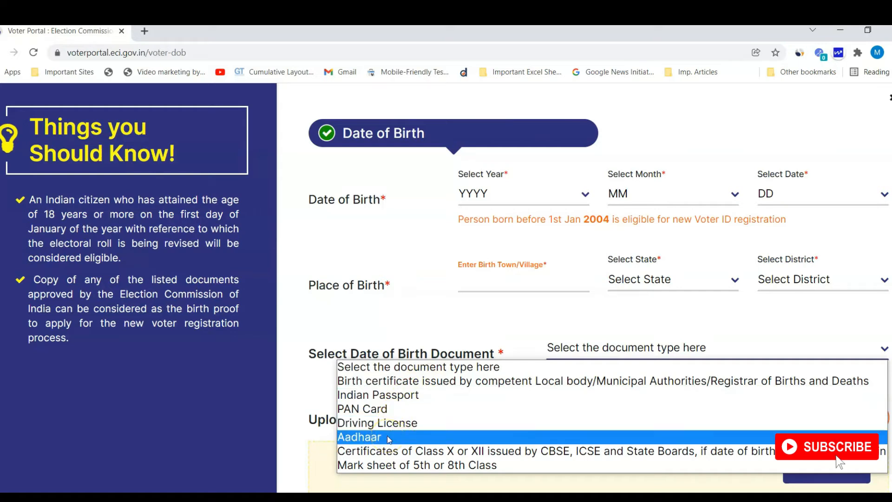
click(395, 451)
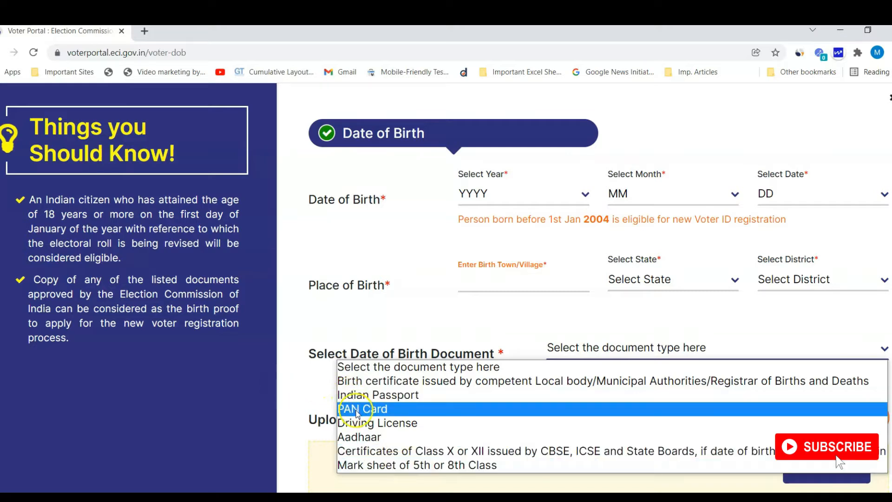
click(358, 436)
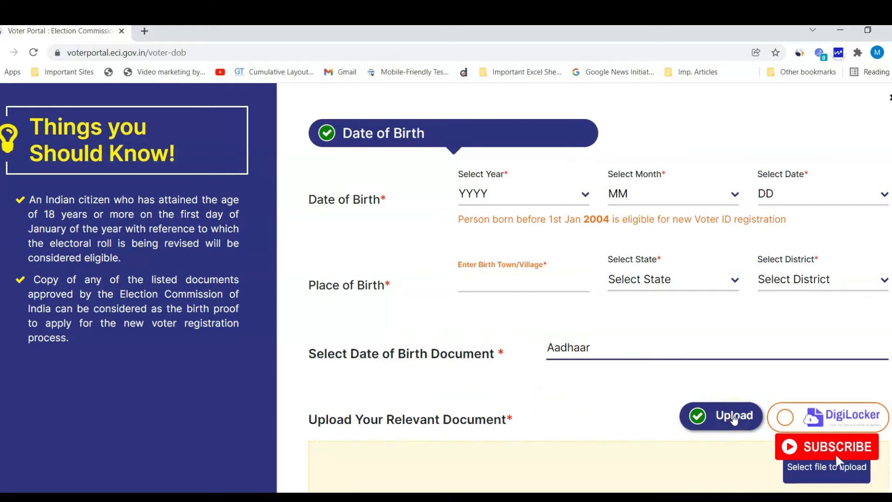
scroll(595, 429, down, 1)
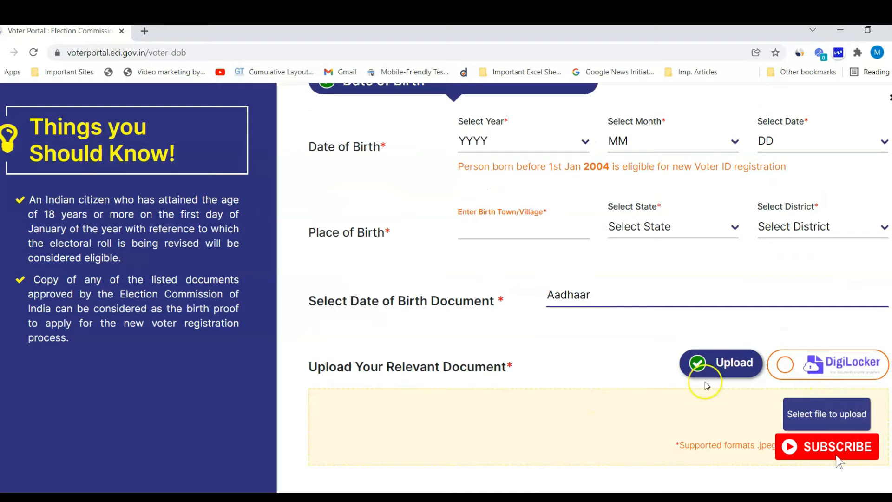
click(832, 414)
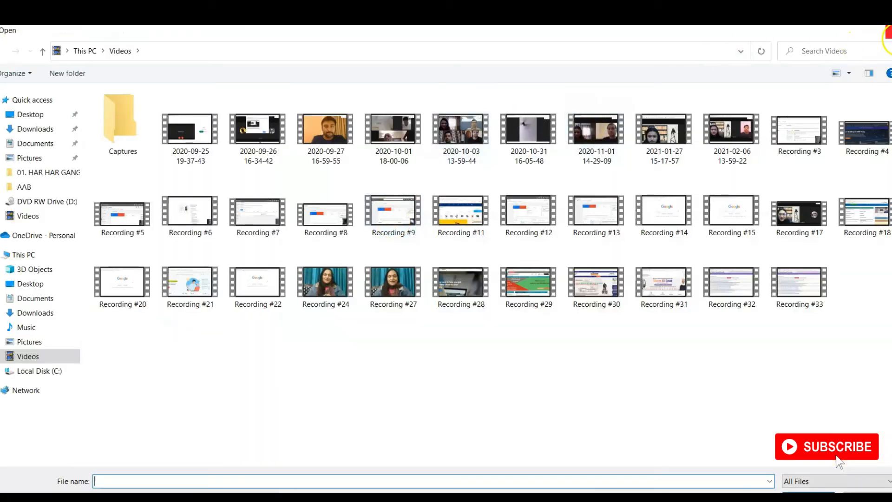
click(888, 32)
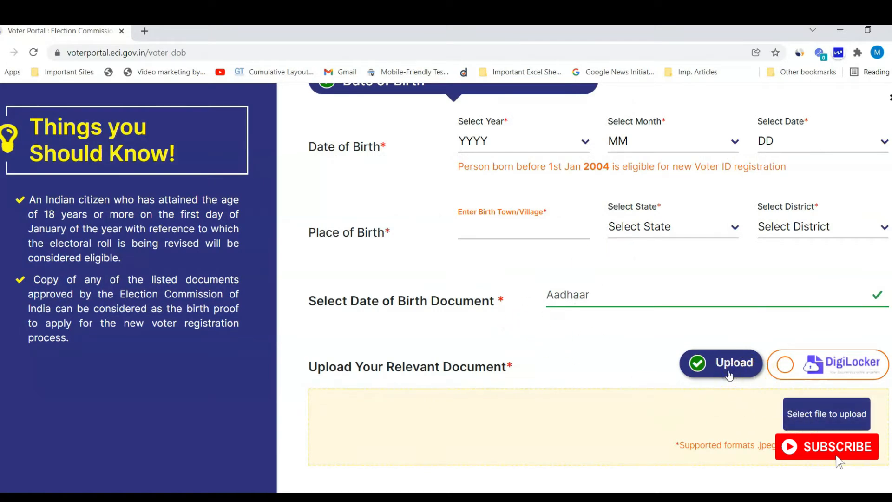
Step: Upload the BAL ADHAAR (2) image from the Downloads folder as the date of birth proof
scroll(548, 266, up, 2)
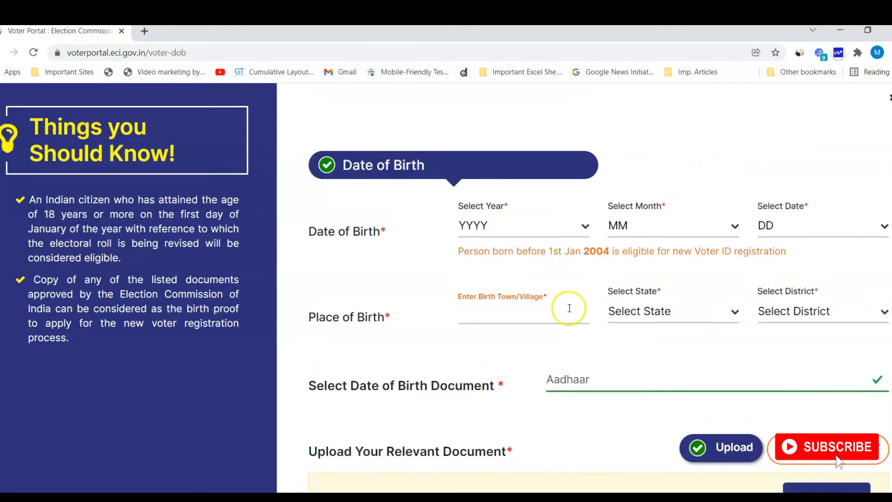
scroll(615, 385, down, 2)
click(819, 378)
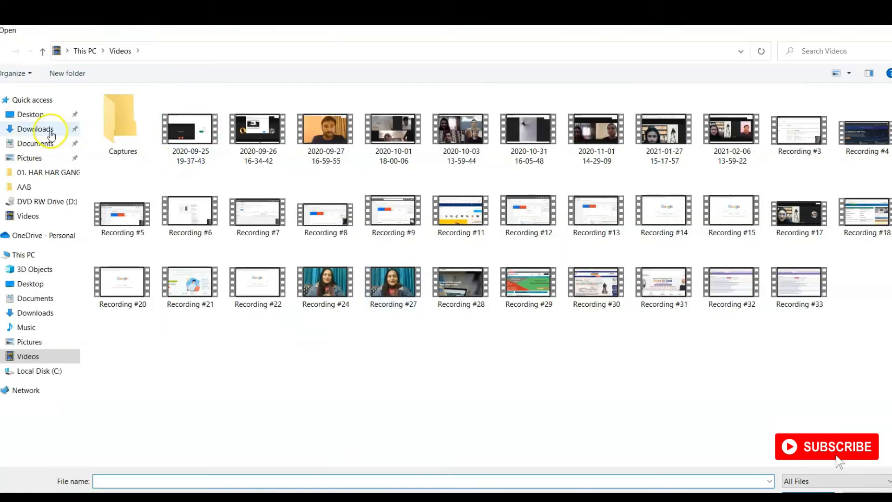
click(50, 130)
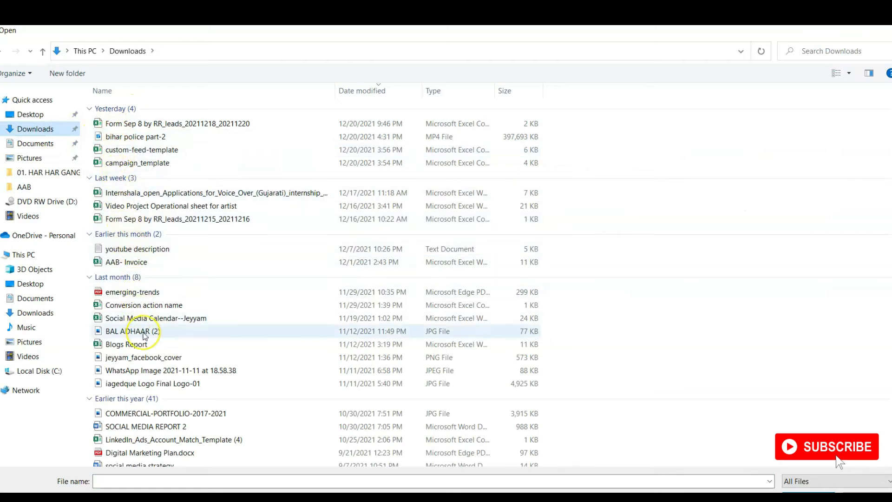
double_click(141, 412)
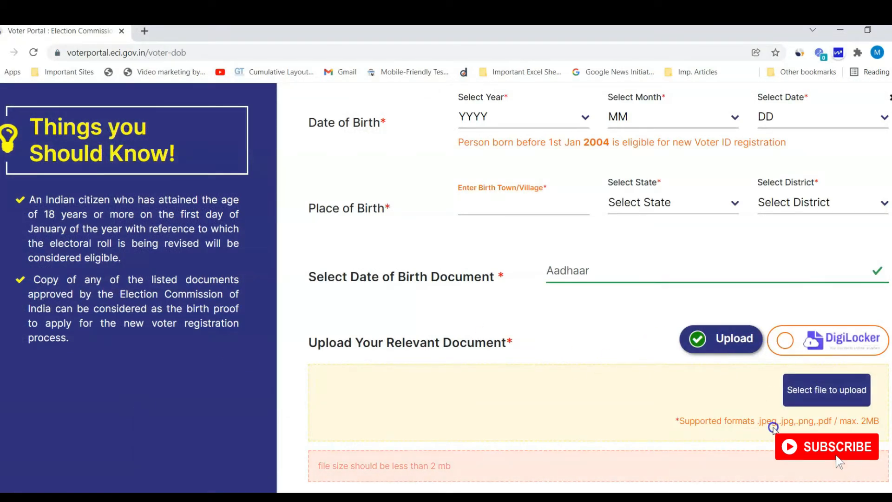
click(816, 400)
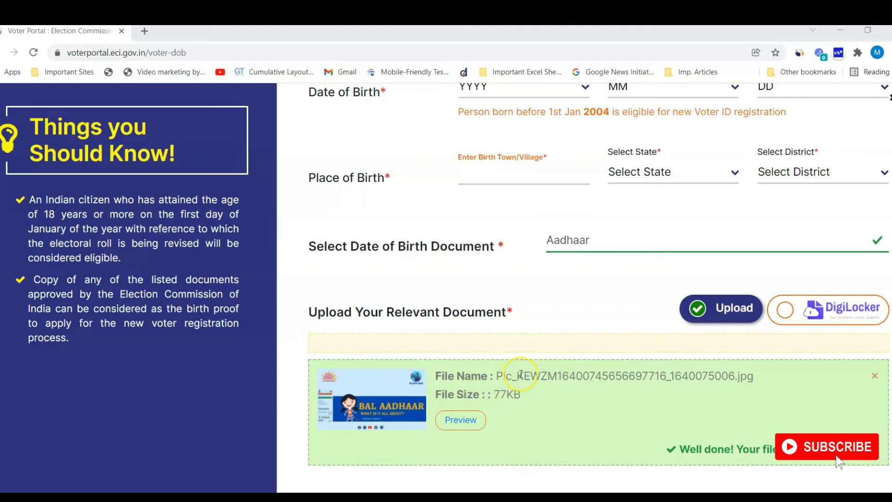
Step: Try switching the document source to DigiLocker, and decline removing the attached file
click(787, 310)
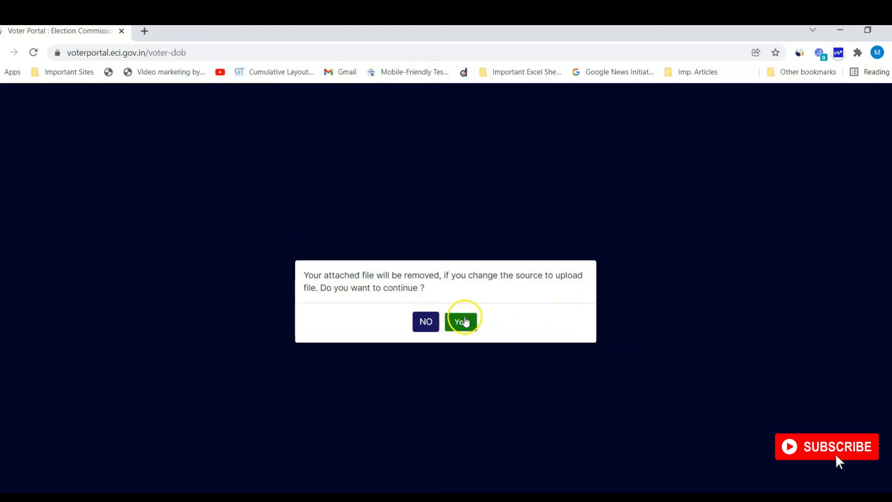
click(426, 322)
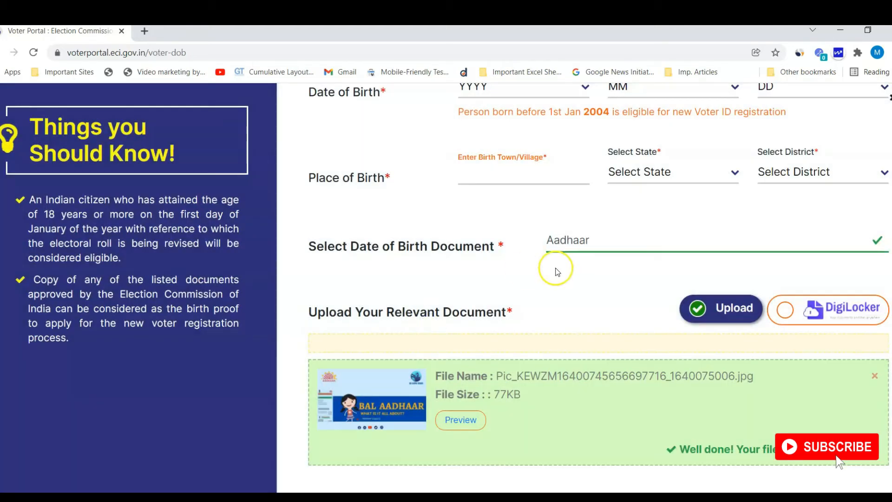
Step: Read the Annexure-III age declaration PDF for first-time electors in the 21+ age group, and return to the registration form
scroll(612, 303, up, 3)
scroll(611, 305, down, 5)
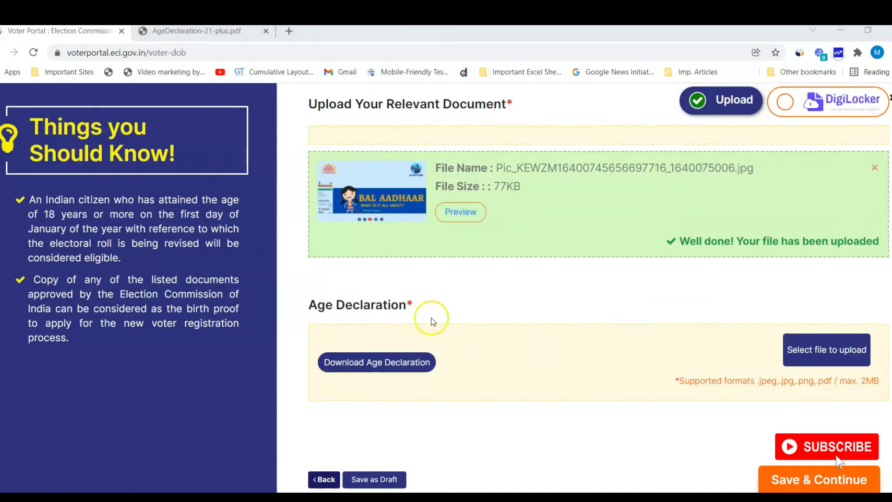
click(246, 40)
scroll(393, 215, up, 5)
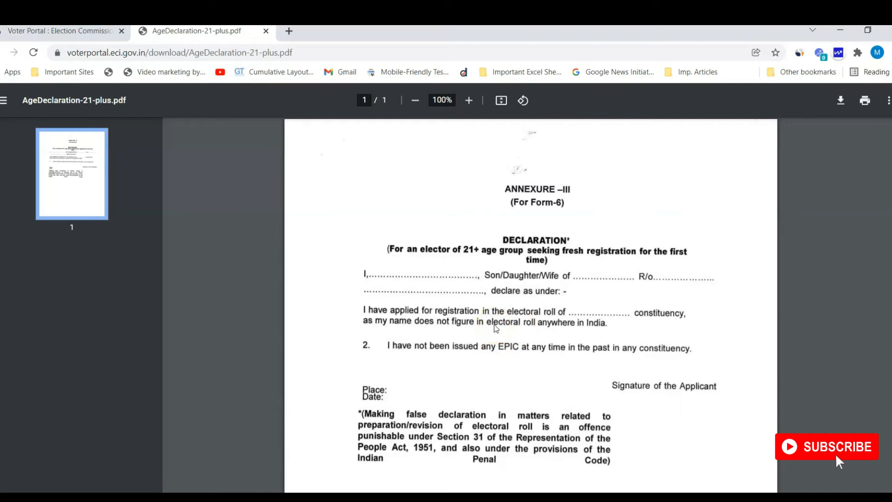
scroll(550, 395, down, 1)
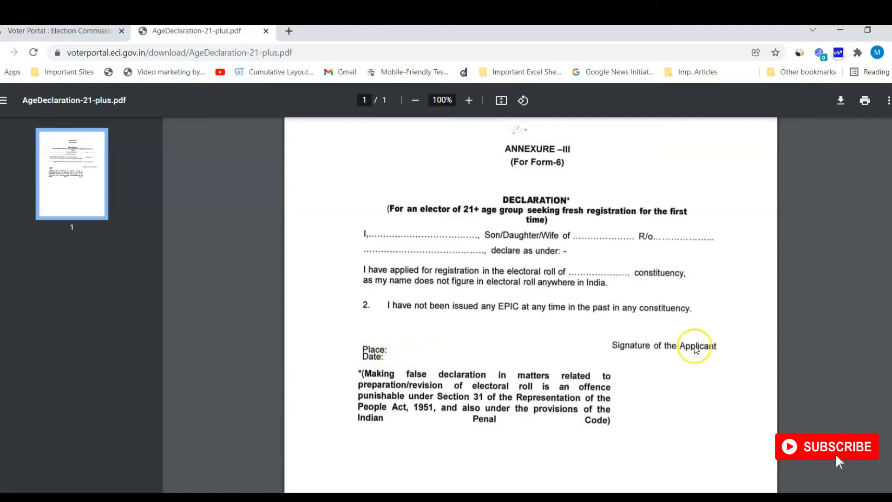
scroll(515, 380, up, 1)
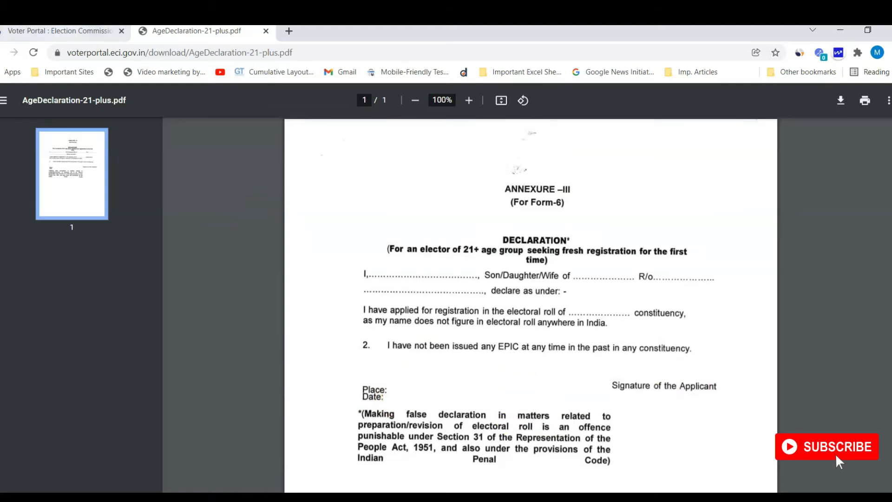
click(37, 31)
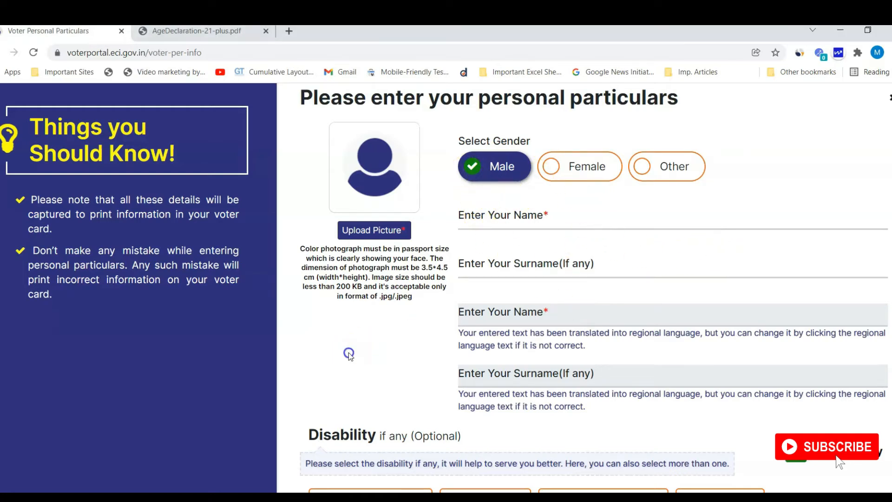
Step: Examine the personal particulars form, including the photograph requirements, name fields and disability options
scroll(349, 356, down, 2)
scroll(350, 356, up, 1)
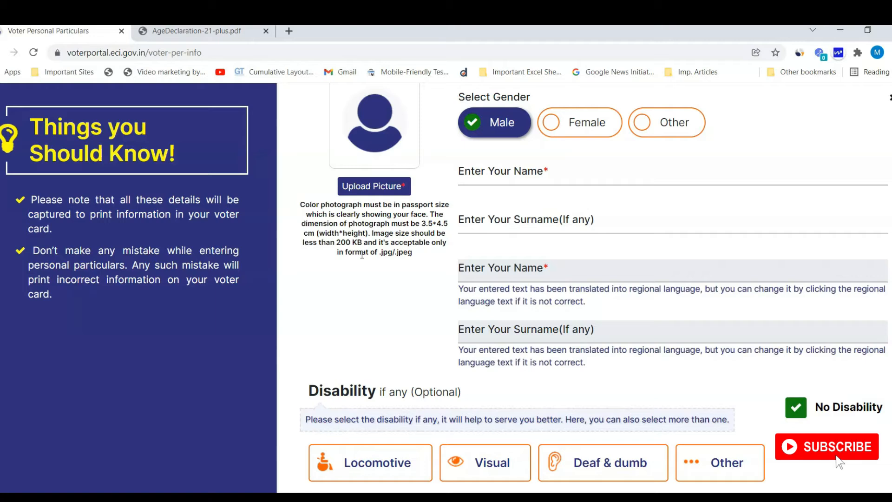
scroll(372, 292, down, 1)
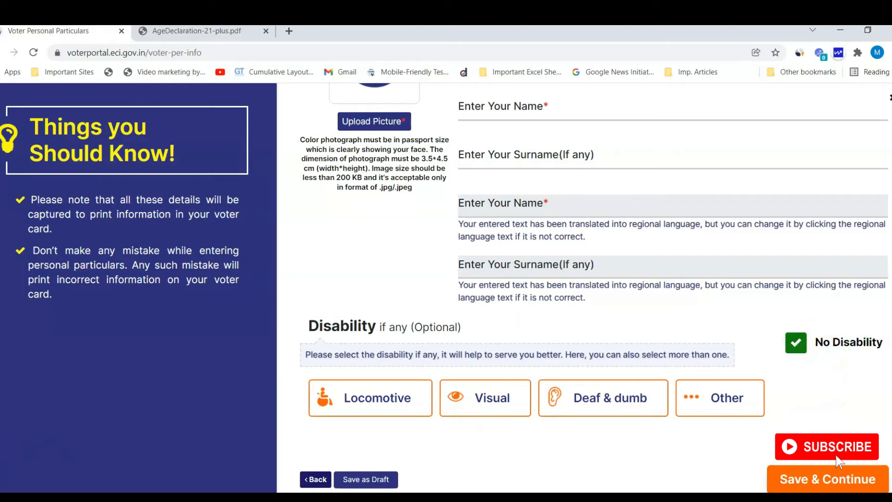
Step: Go through the family member's Voter ID and relative name fields, and set the relation type to Father
click(518, 313)
click(475, 260)
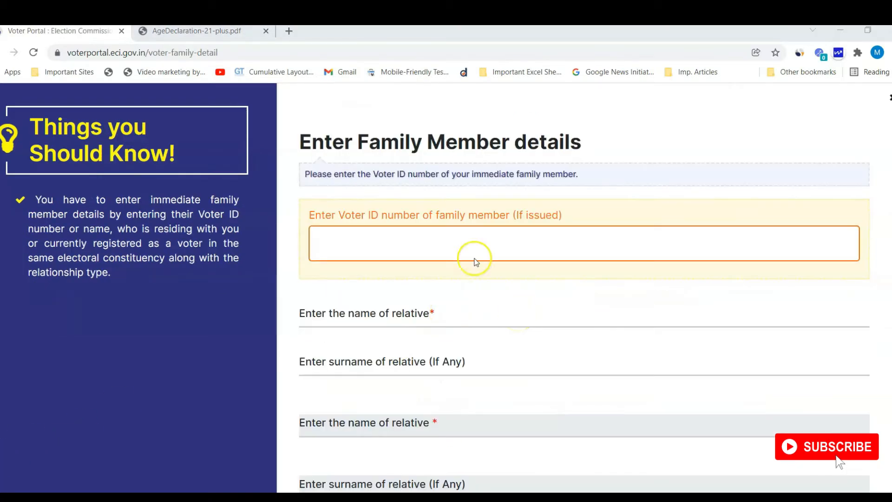
click(421, 245)
click(433, 240)
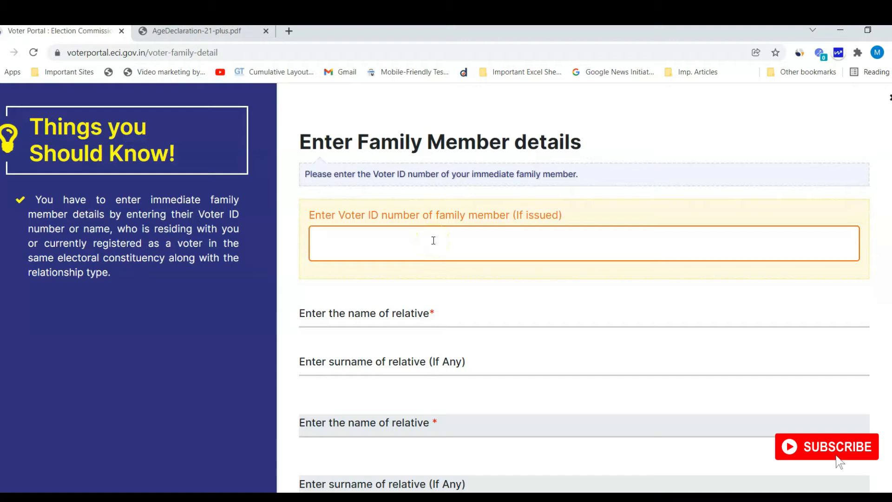
scroll(433, 240, down, 1)
click(387, 249)
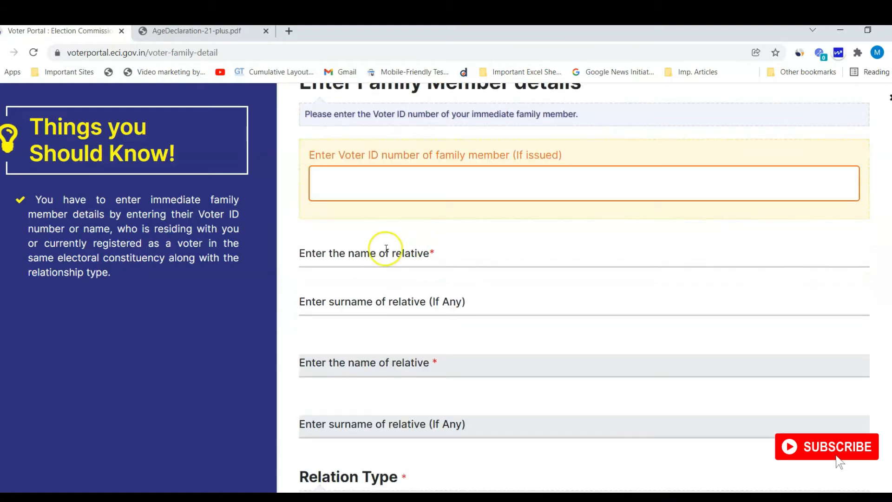
click(411, 259)
scroll(411, 260, down, 2)
click(432, 263)
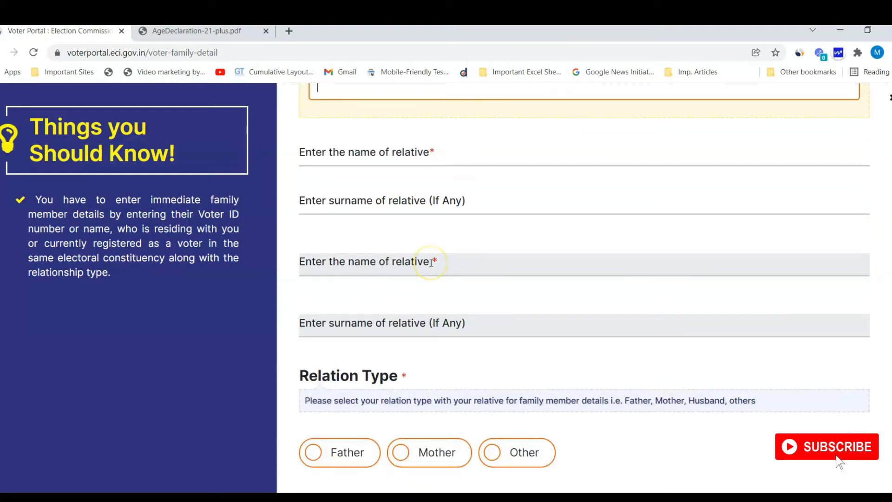
scroll(431, 263, down, 1)
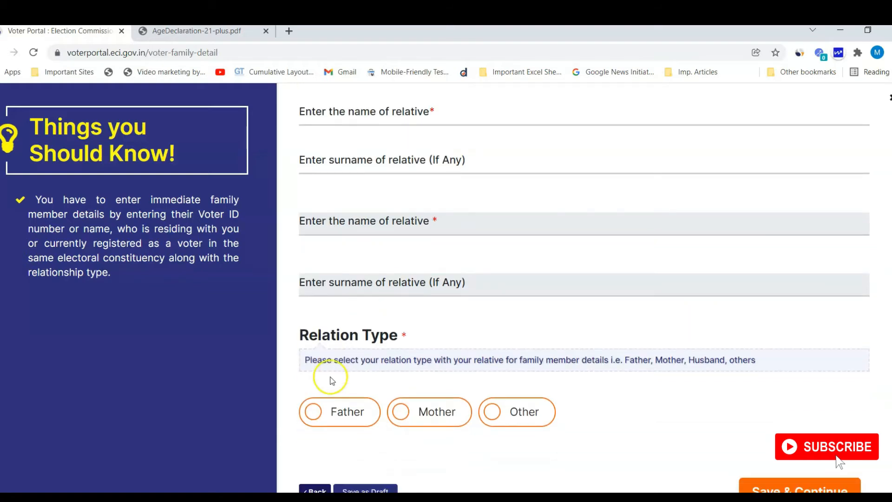
click(356, 414)
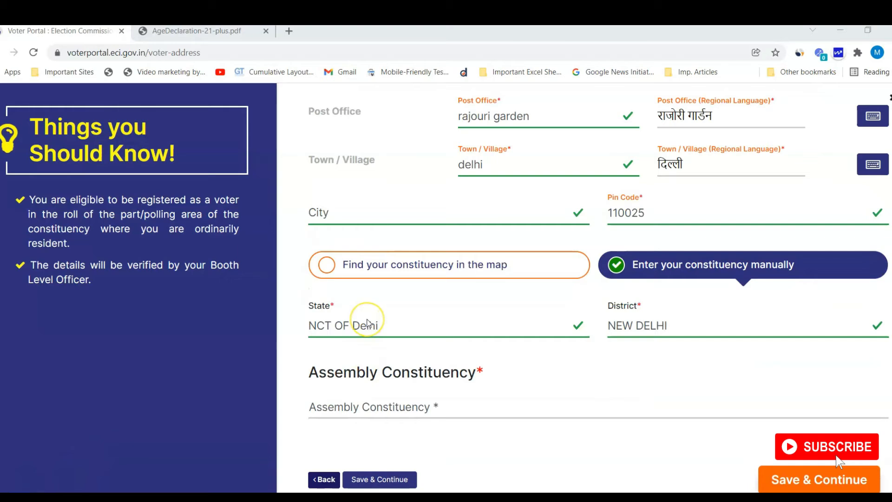
Step: Set the assembly constituency of the voter's address to R K PURAM
click(717, 348)
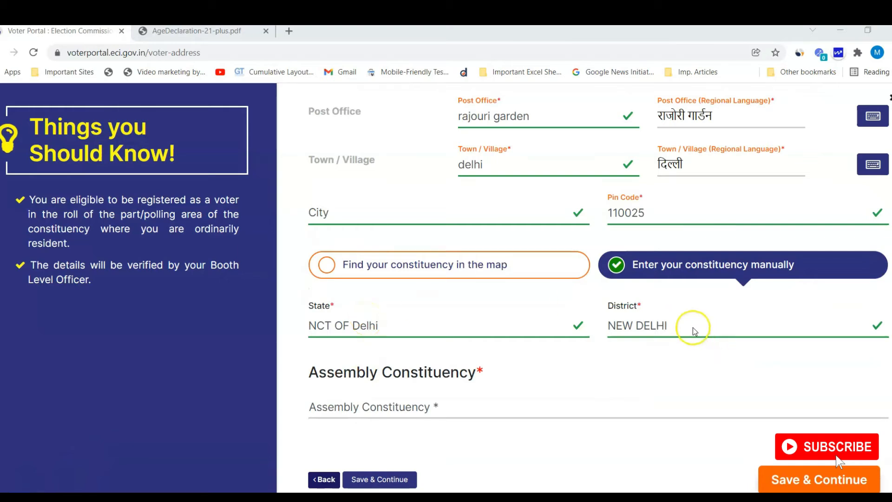
click(327, 409)
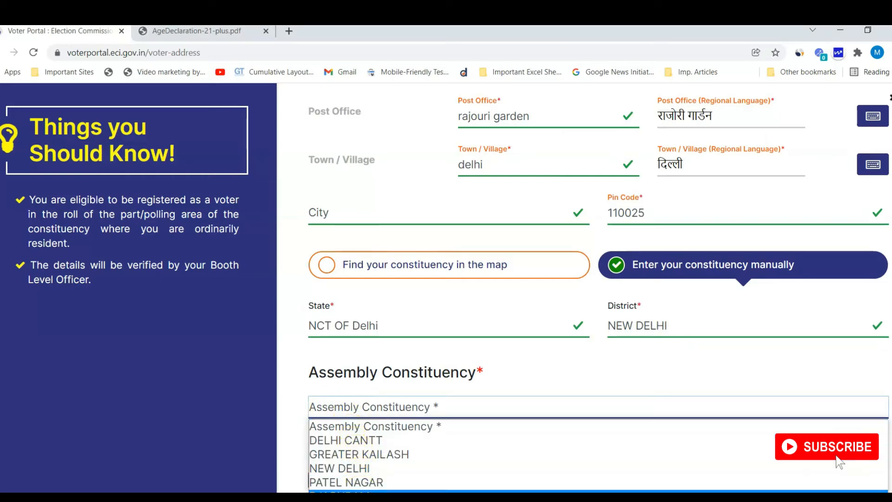
click(534, 497)
Step: Look through the accepted address proof documents and choose Ration Card as the document type
scroll(534, 389, down, 3)
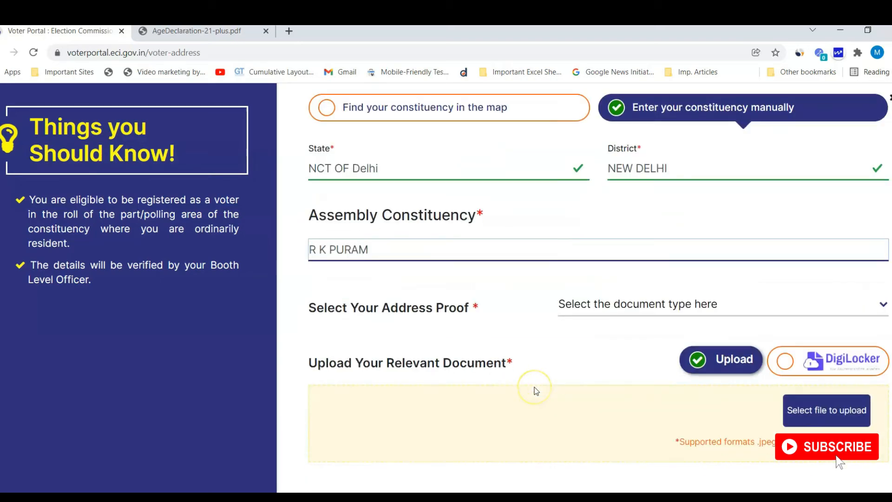
scroll(534, 389, down, 1)
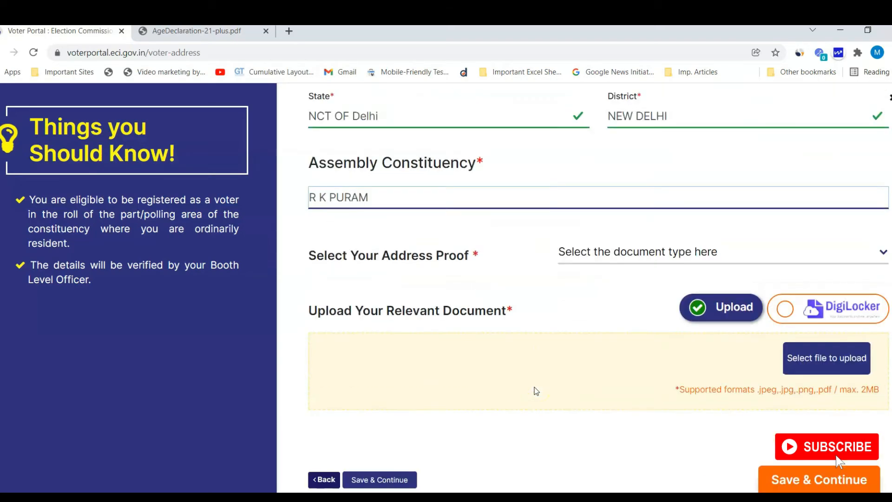
click(618, 253)
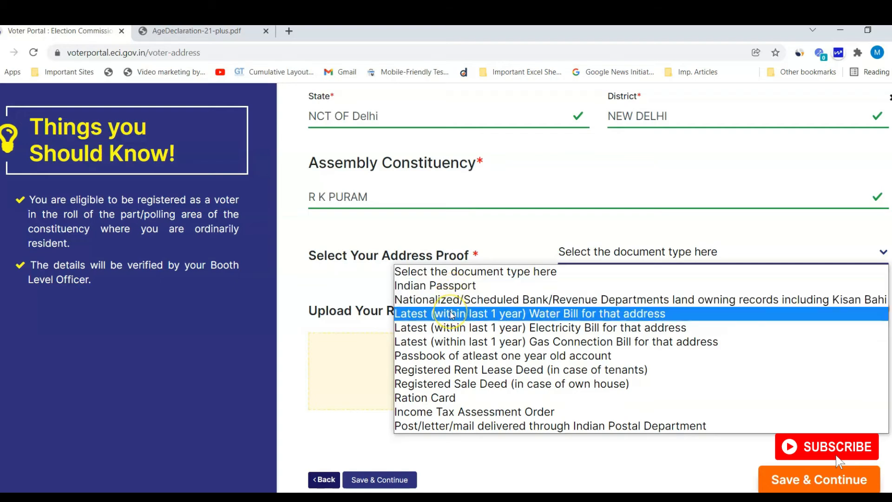
click(451, 328)
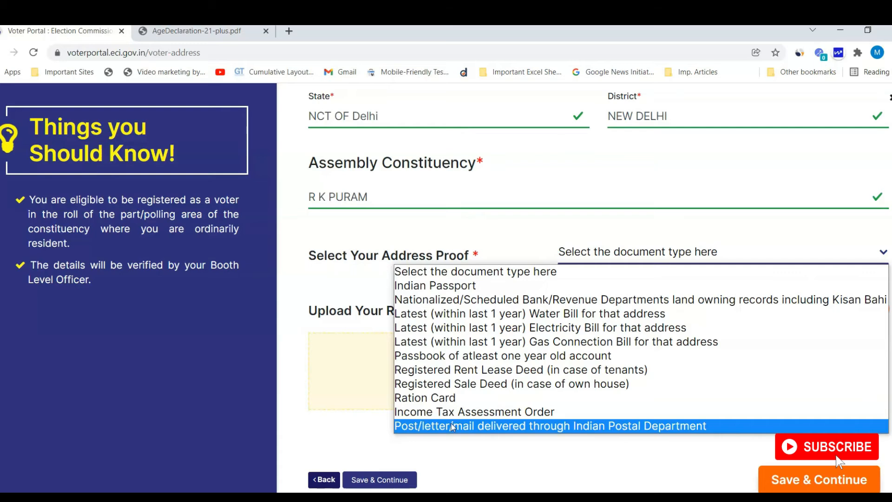
click(458, 399)
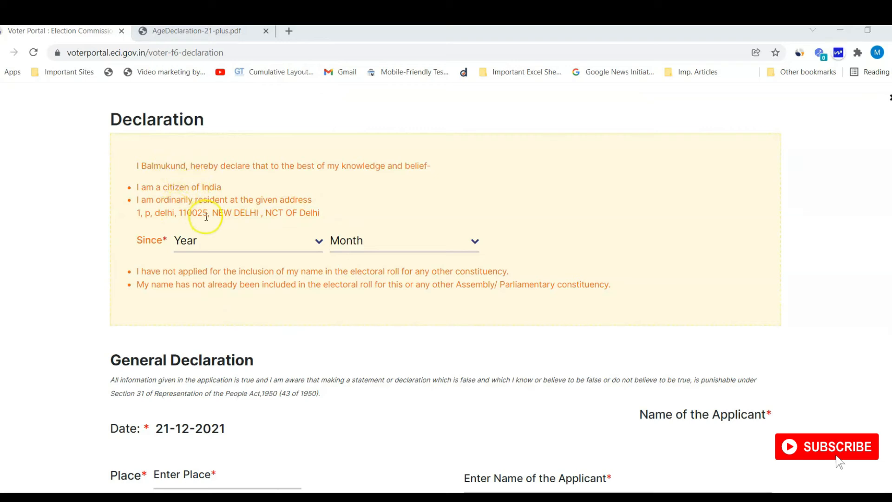
Step: Set the residence start date in the declaration to year 2016 and month 6
click(227, 241)
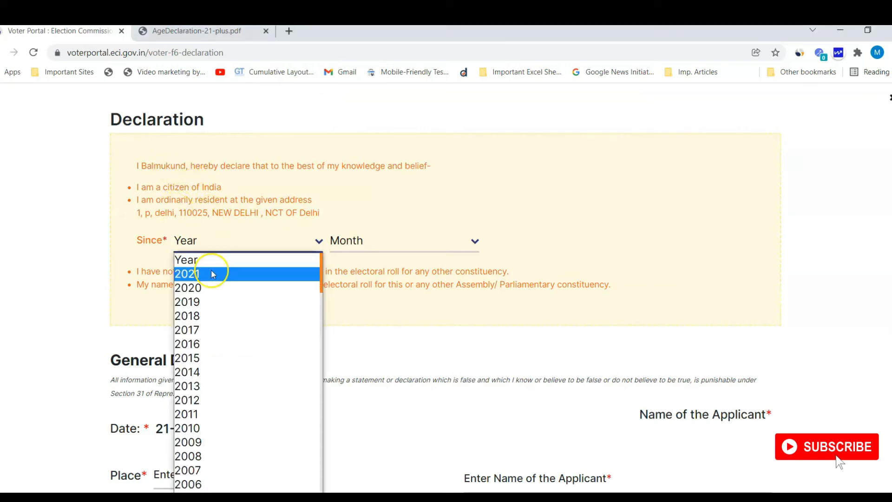
click(204, 345)
click(375, 243)
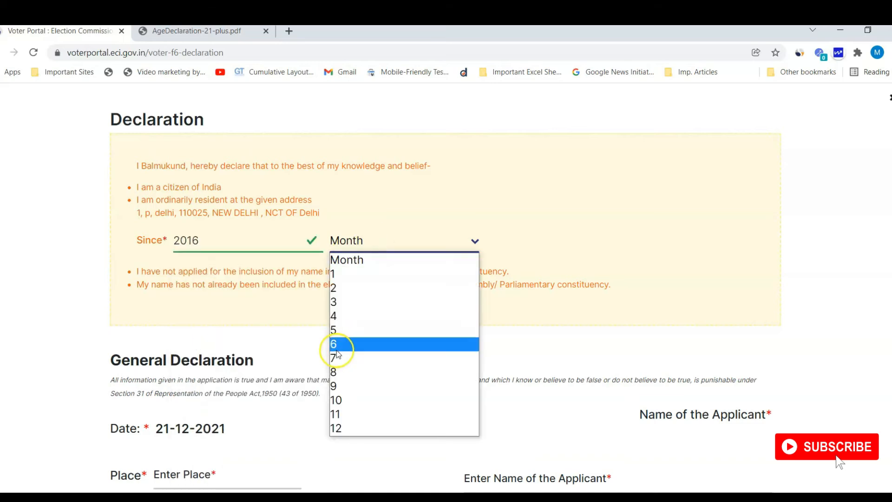
click(337, 347)
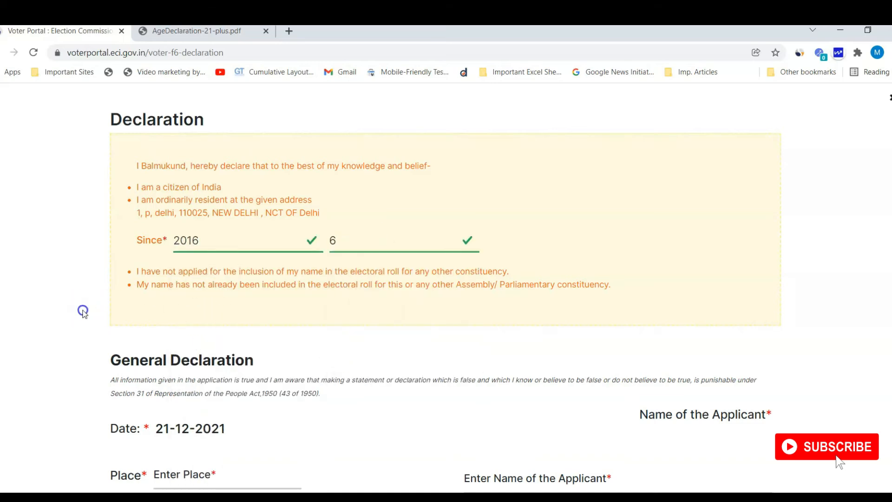
Step: Fill in the applicant's name and the place in the General Declaration and submit the application
scroll(84, 314, down, 1)
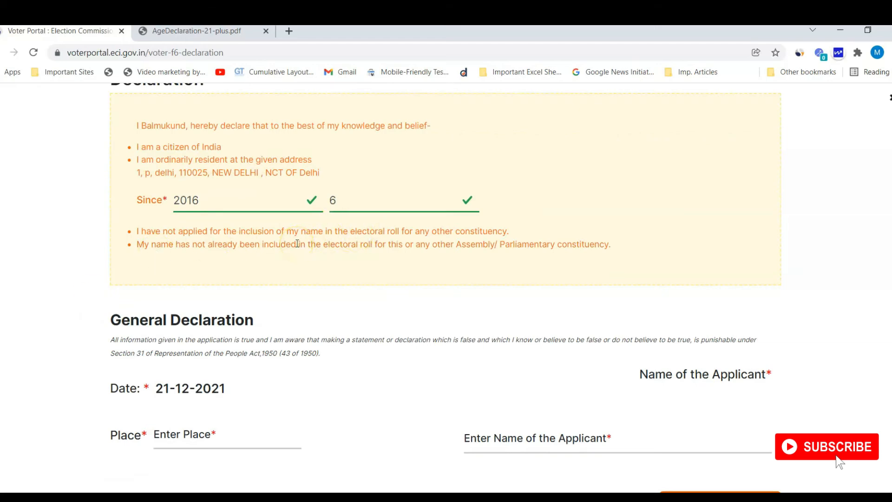
scroll(318, 339, down, 1)
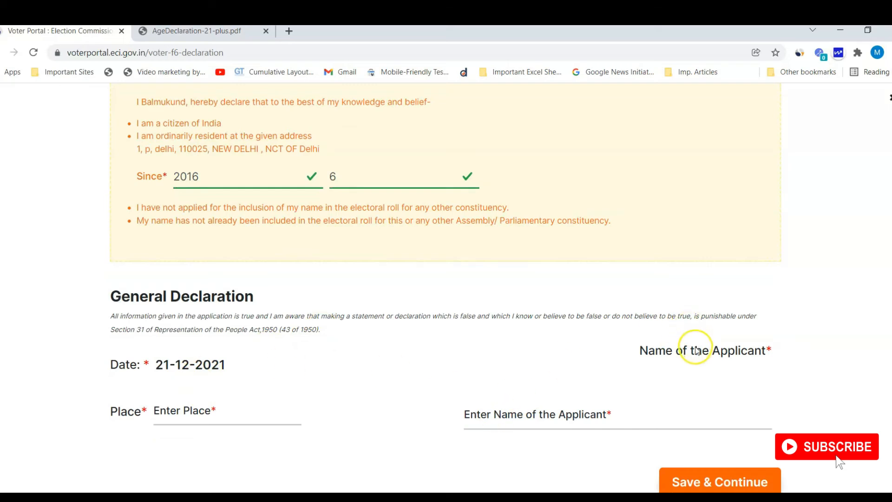
click(553, 418)
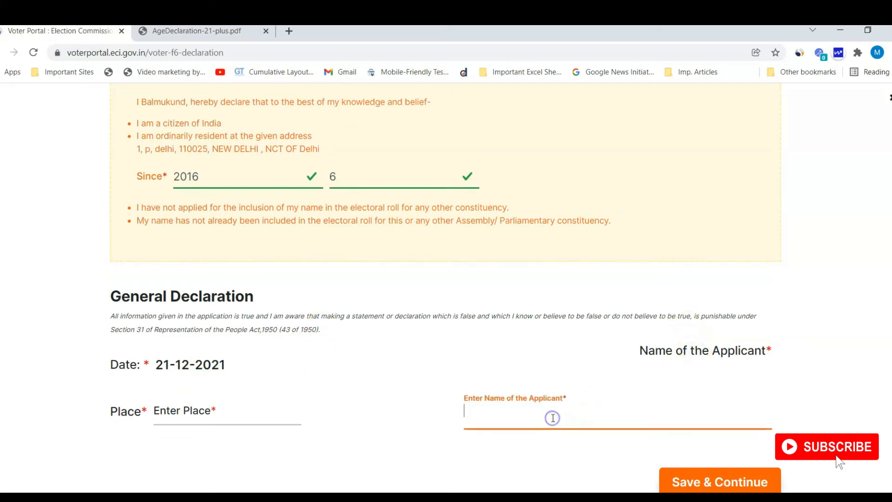
click(208, 411)
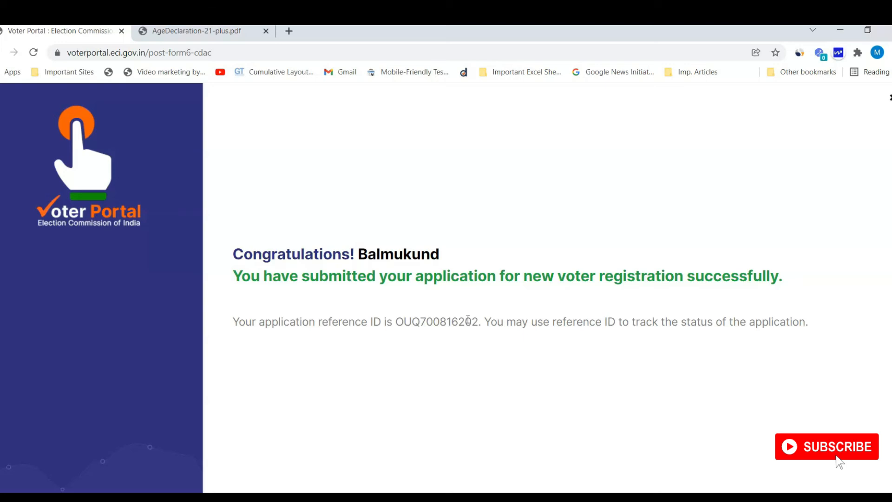
Step: Copy the application reference ID from the confirmation page and use it to track the application's status from the dashboard
double_click(422, 321)
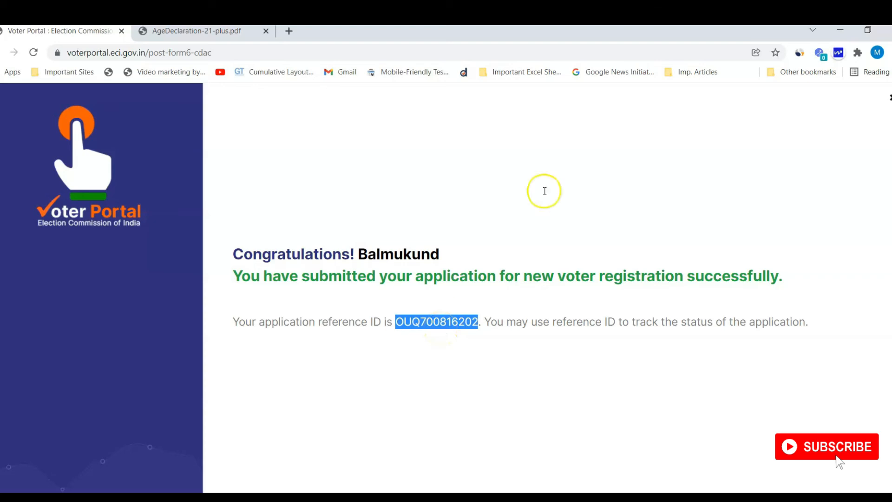
click(889, 98)
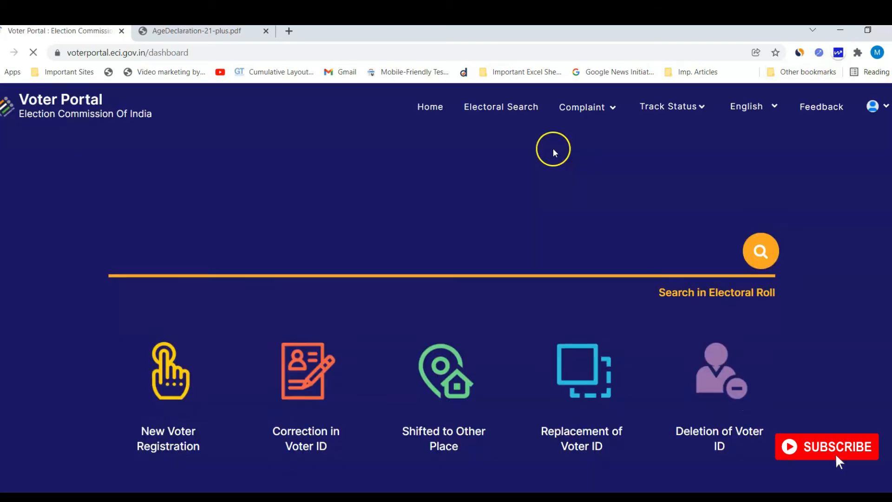
click(685, 112)
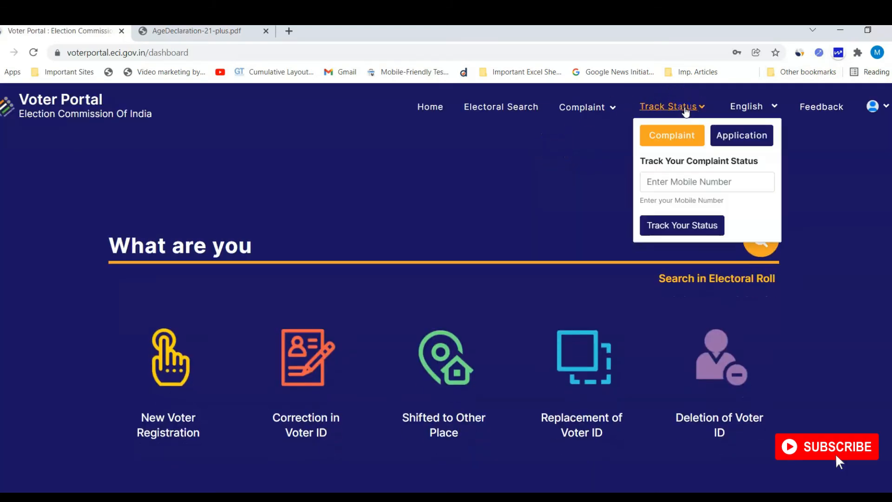
click(728, 138)
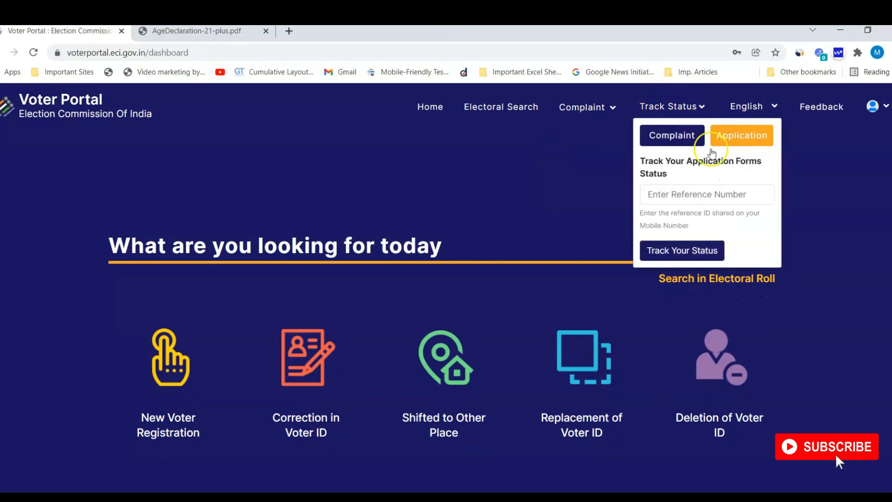
click(667, 198)
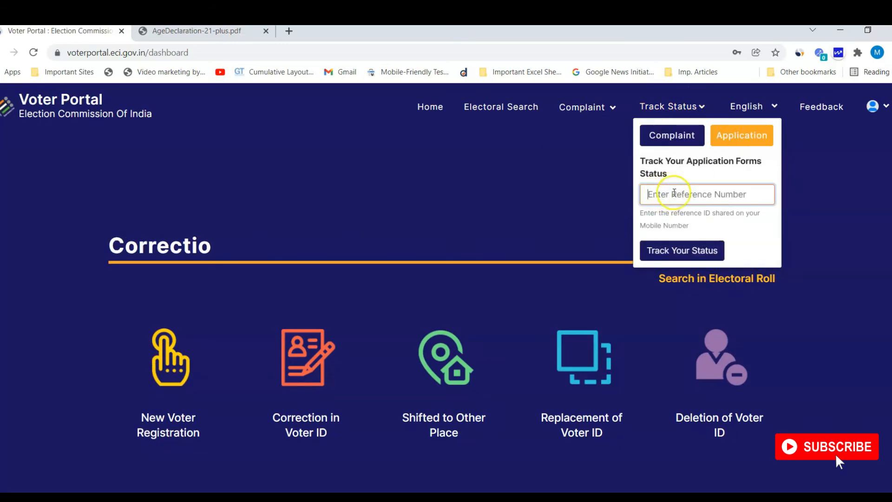
click(677, 255)
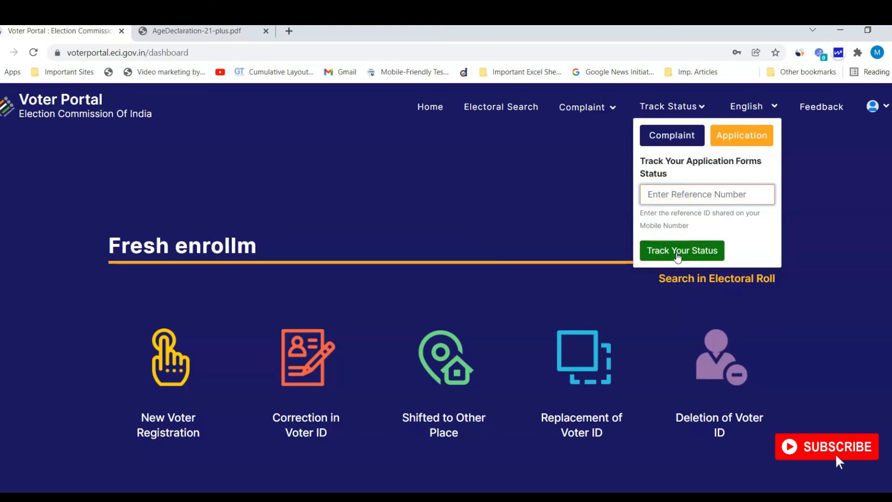
Step: Examine the reference ID and status stages of the submitted application, and return to the dashboard
click(365, 211)
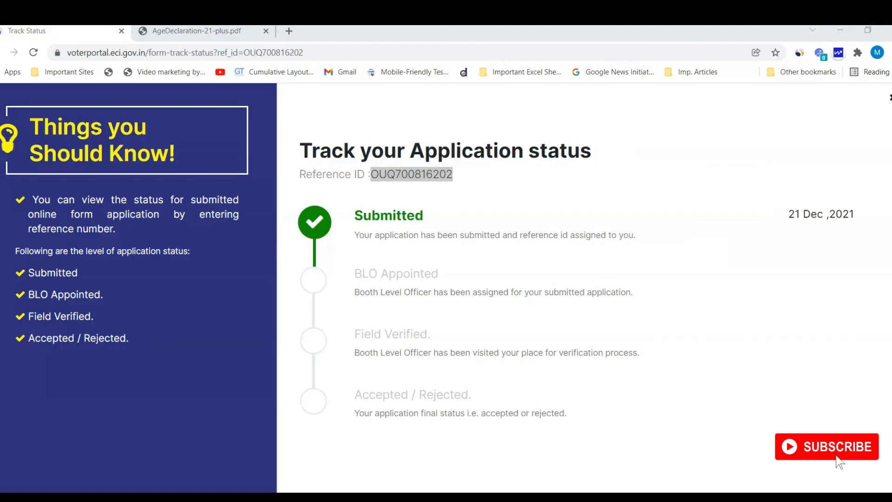
click(406, 173)
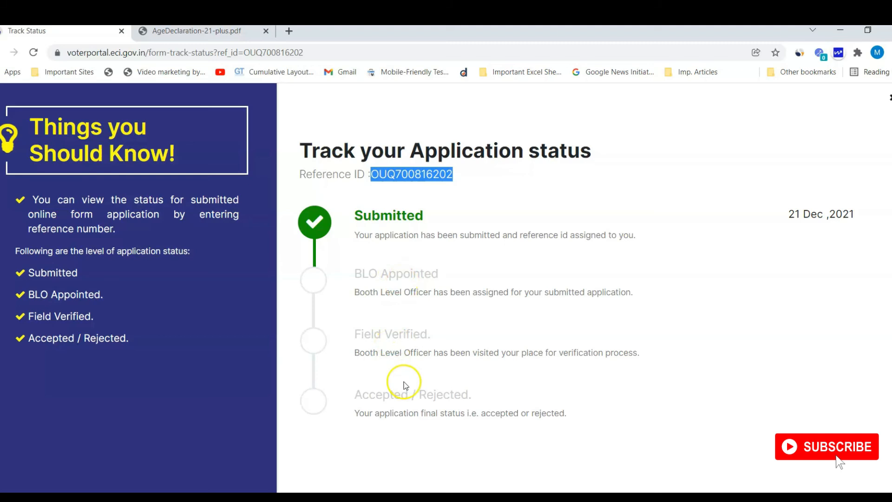
click(889, 98)
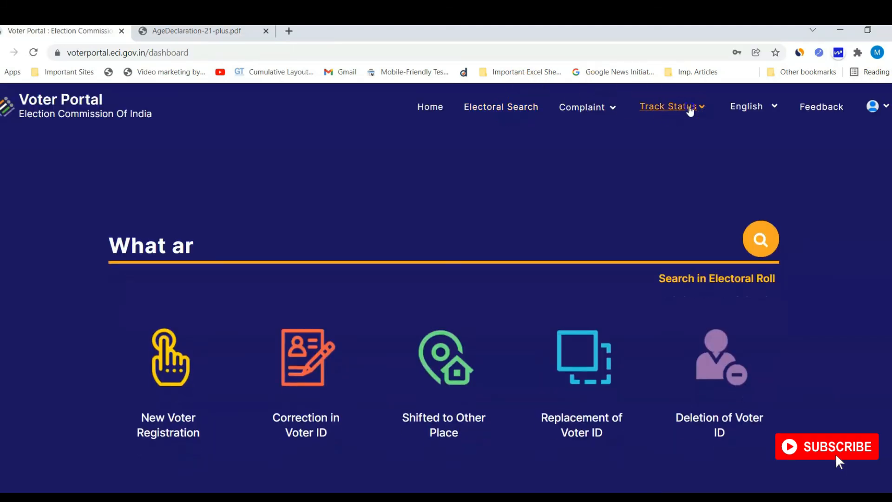
Step: Go through the status tracking form for applications, including its reference number field
click(693, 114)
click(742, 135)
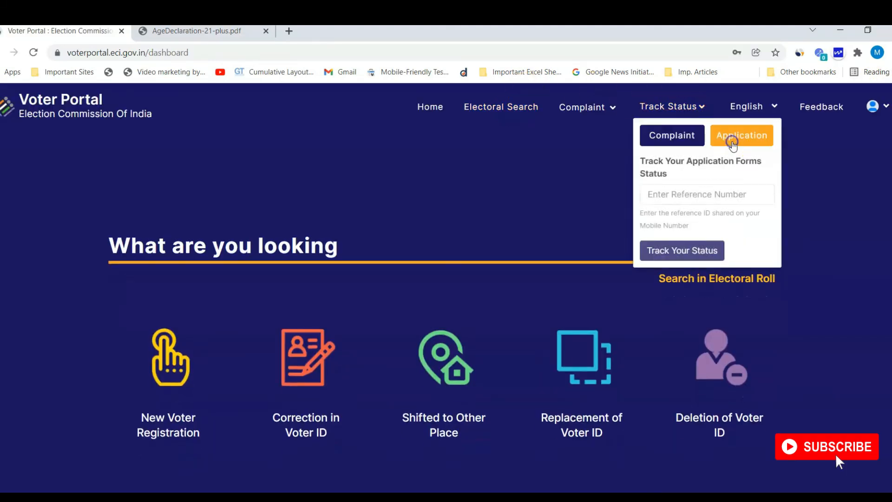
click(657, 198)
click(675, 221)
click(672, 251)
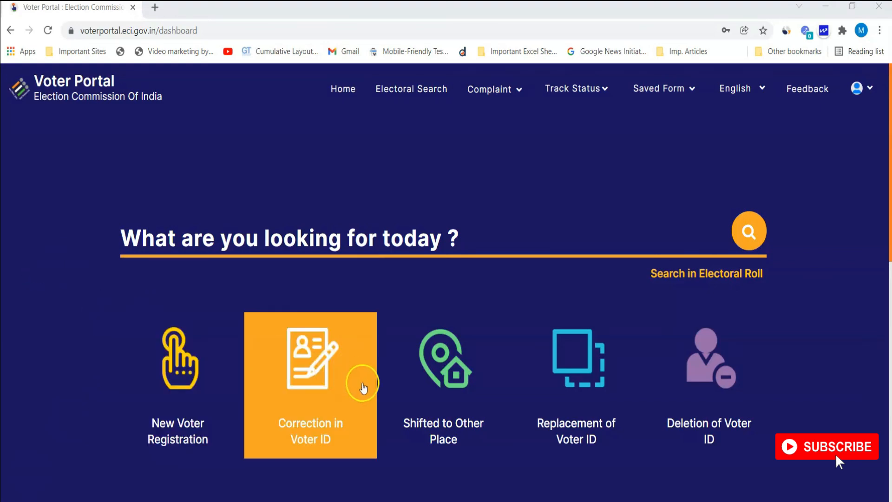
Step: Start a Voter ID correction, state that a Voter ID number already exists, and look up the voter's record
click(318, 371)
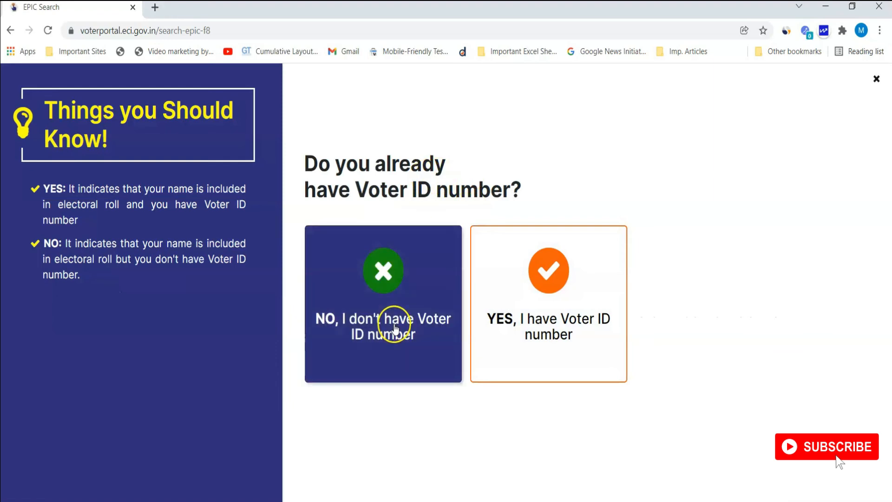
click(502, 343)
click(383, 394)
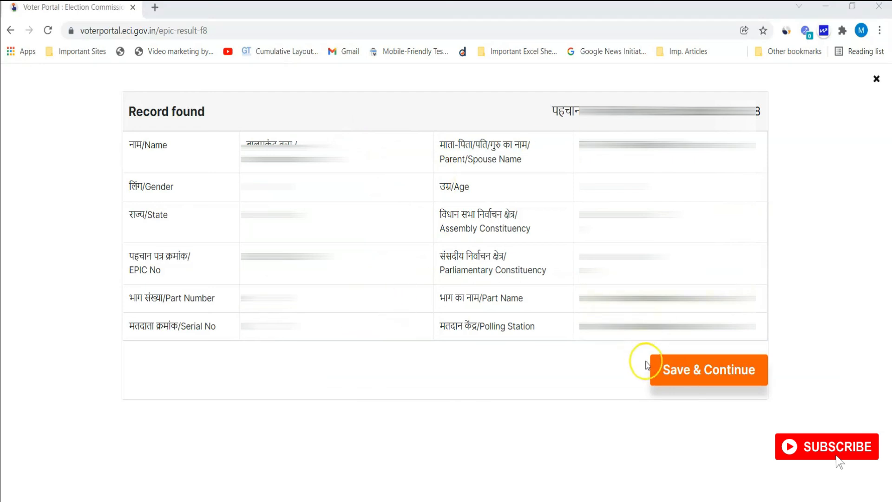
Step: Continue with the found voter record and fill in the 10-digit mobile number for OTP validation
click(686, 371)
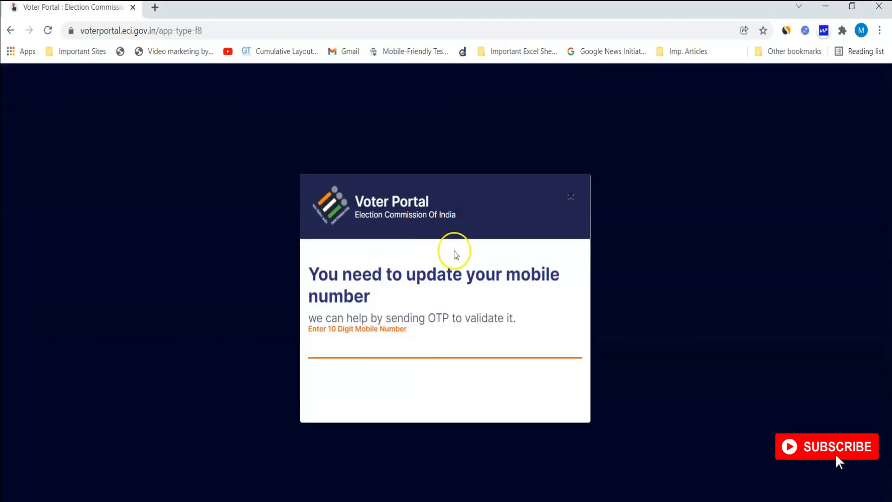
click(346, 347)
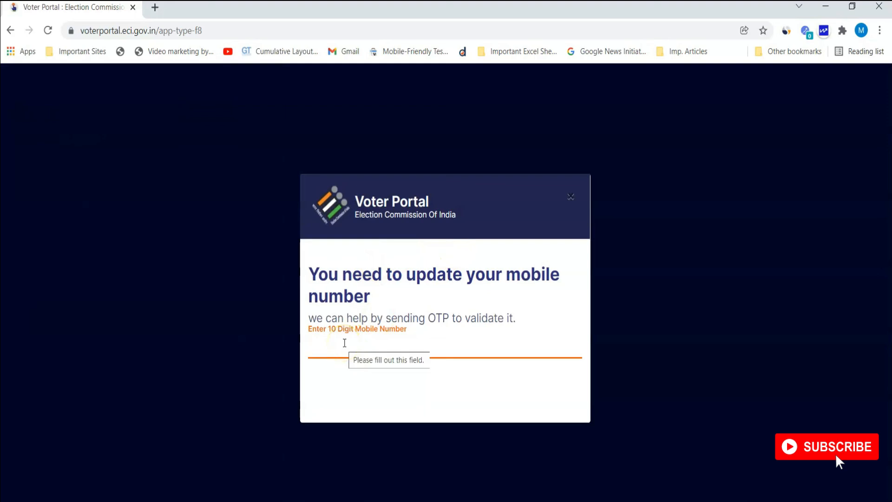
click(344, 343)
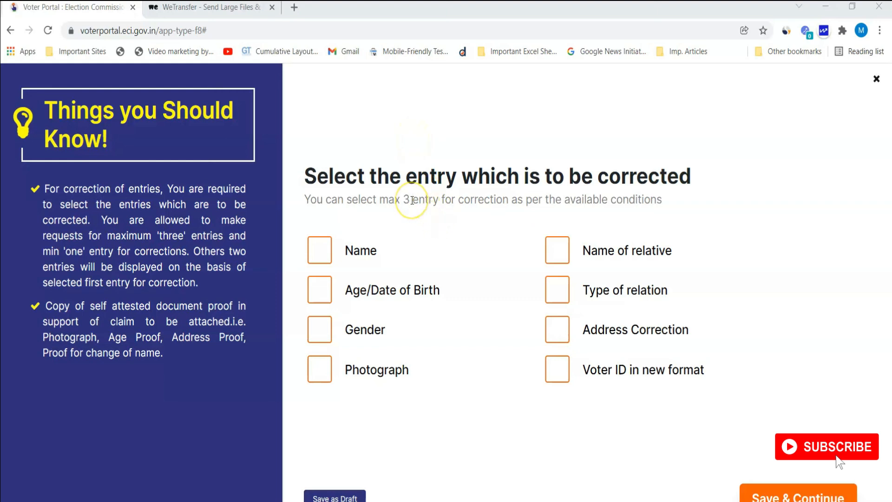
Step: Mark Name, Age/Date of Birth and Gender for correction, and try to add Name of relative and Type of relation
click(319, 250)
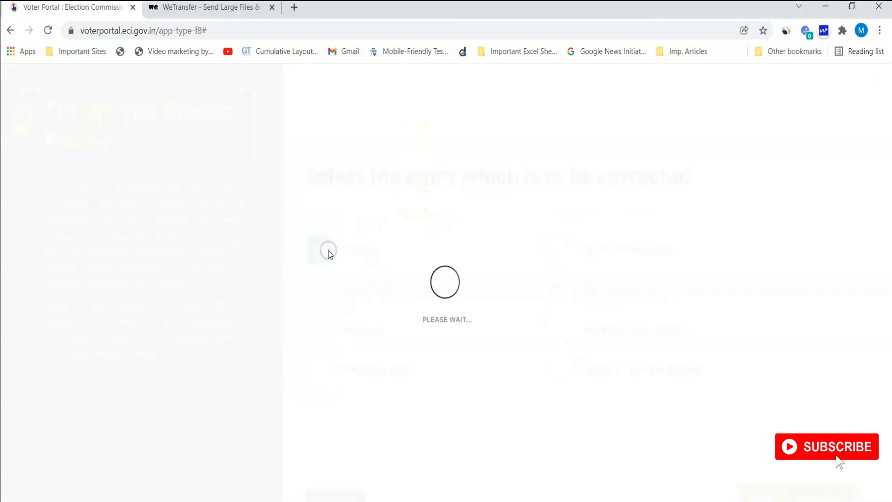
click(322, 292)
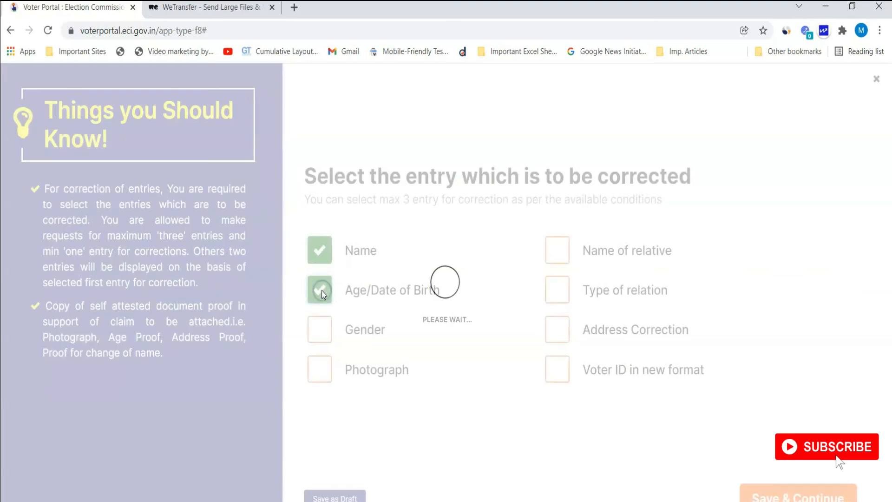
click(321, 328)
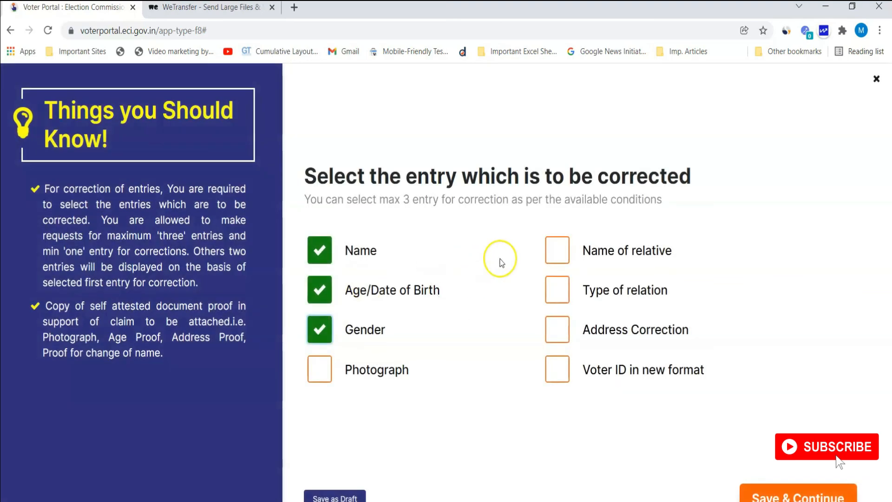
click(562, 247)
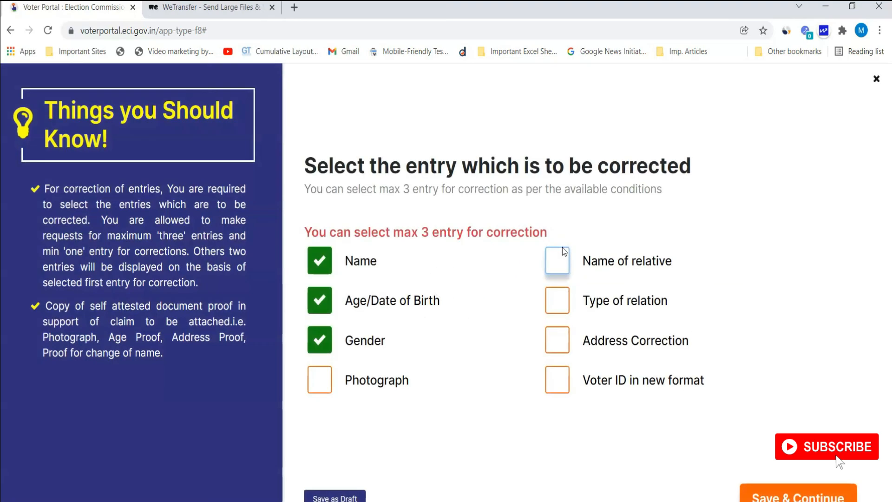
click(565, 305)
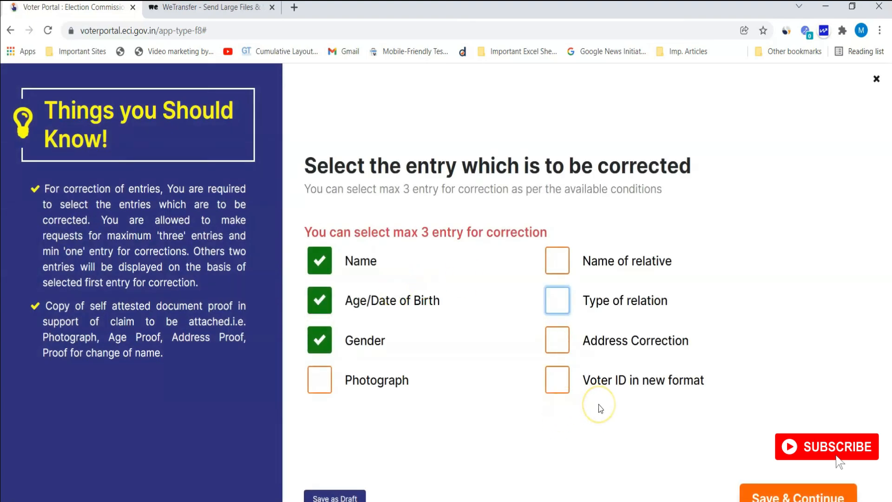
Step: Save the chosen correction entries and clear the mobile number in the update prompt
click(767, 493)
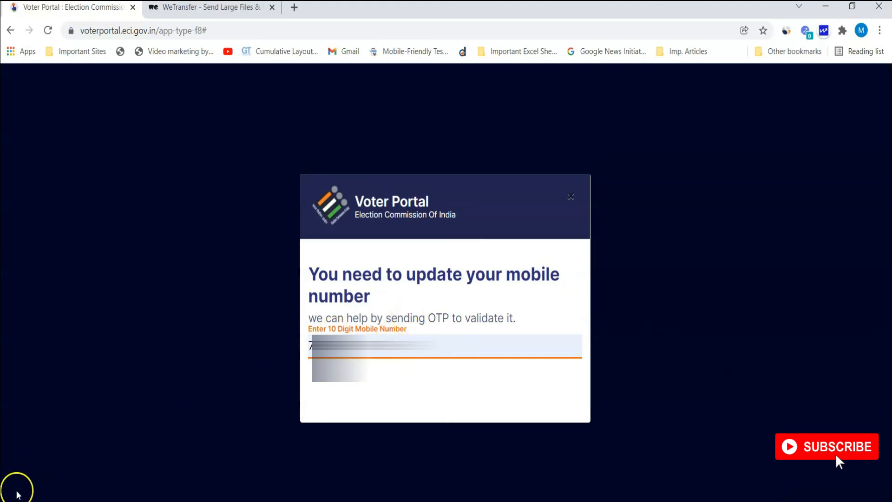
key(ctrl+a)
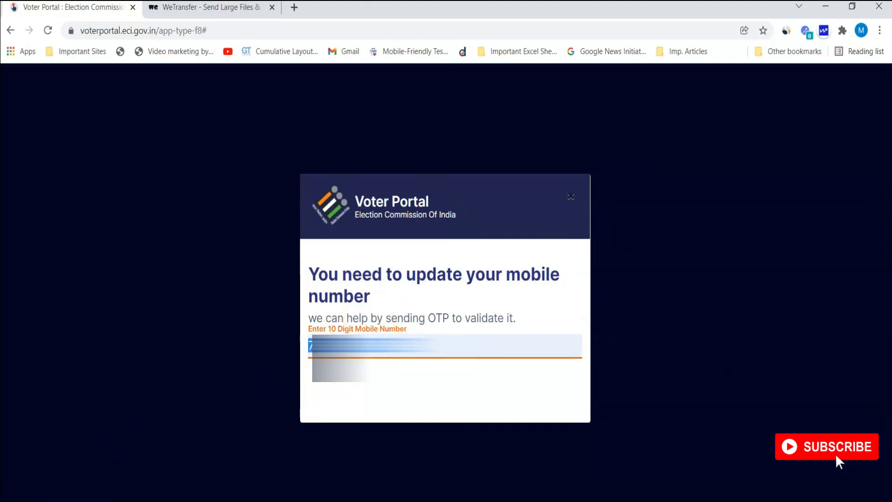
key(BackSpace)
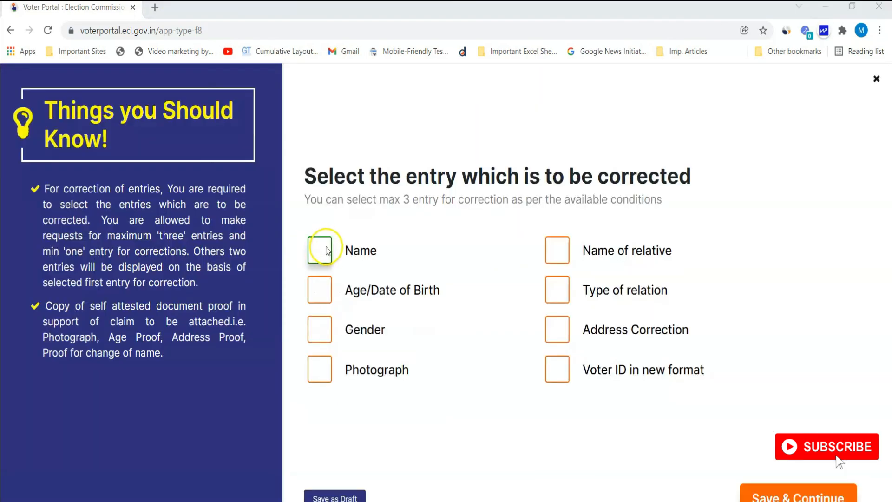
Step: Select Name, Age/Date of Birth and Gender as the entries to correct, and continue to the correction details form
click(321, 248)
click(327, 292)
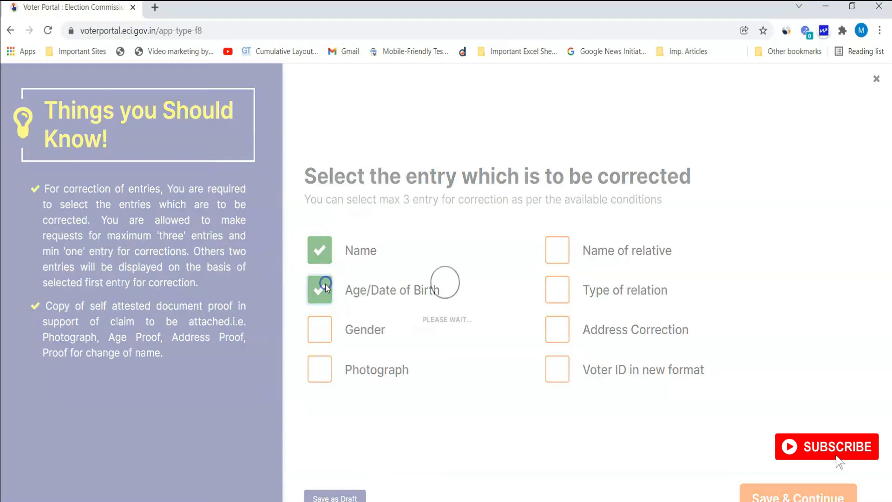
click(322, 334)
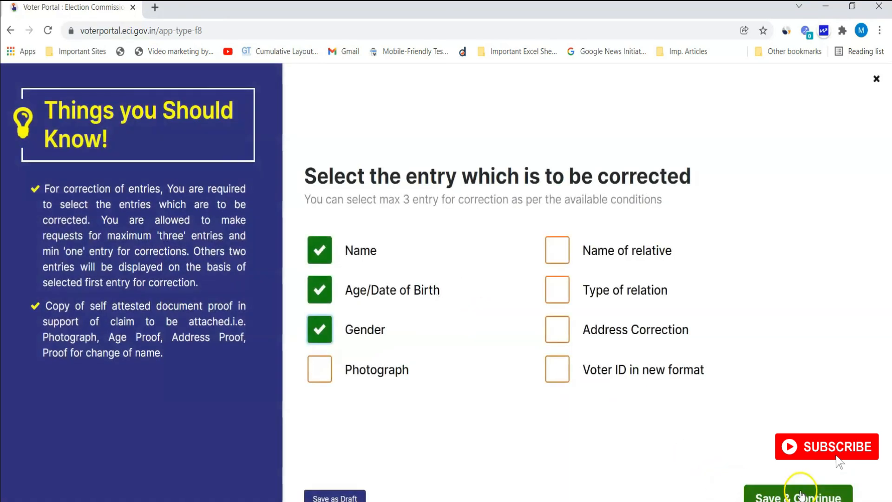
click(802, 495)
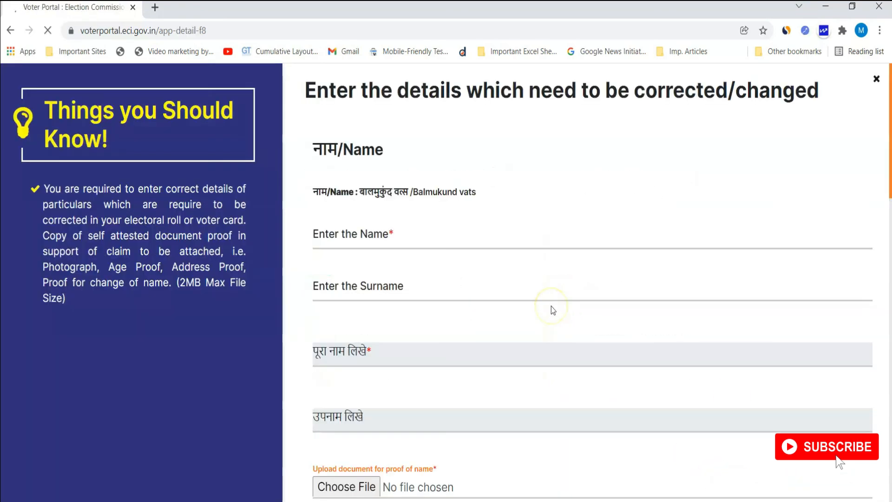
scroll(425, 288, down, 2)
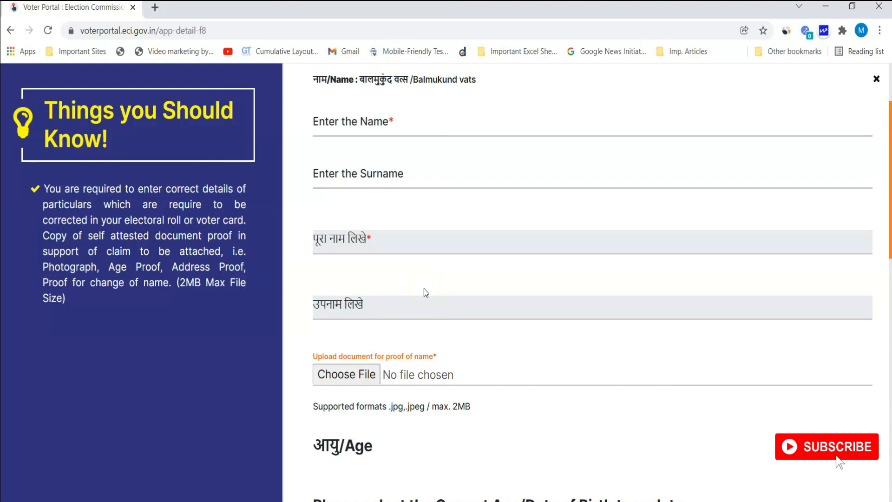
Step: Examine the name, age and gender sections of the correction form, including the accepted document types for age/DOB proof and the upload options
scroll(428, 251, down, 2)
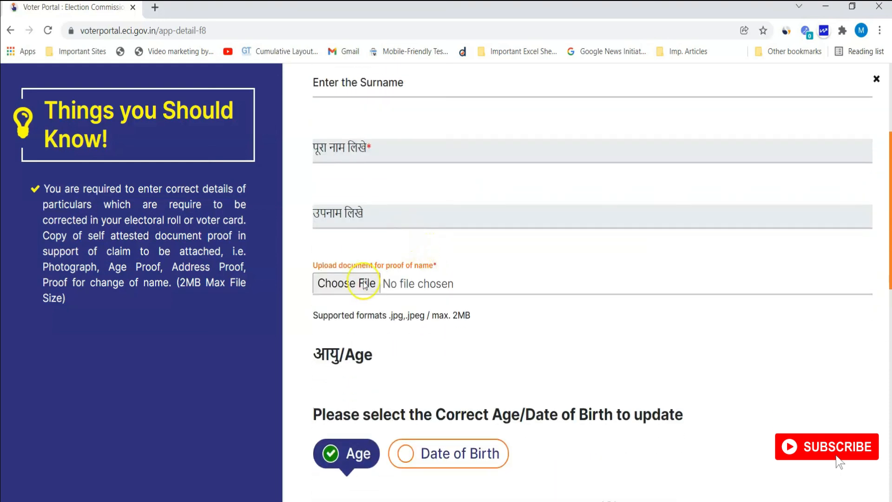
scroll(442, 333, down, 3)
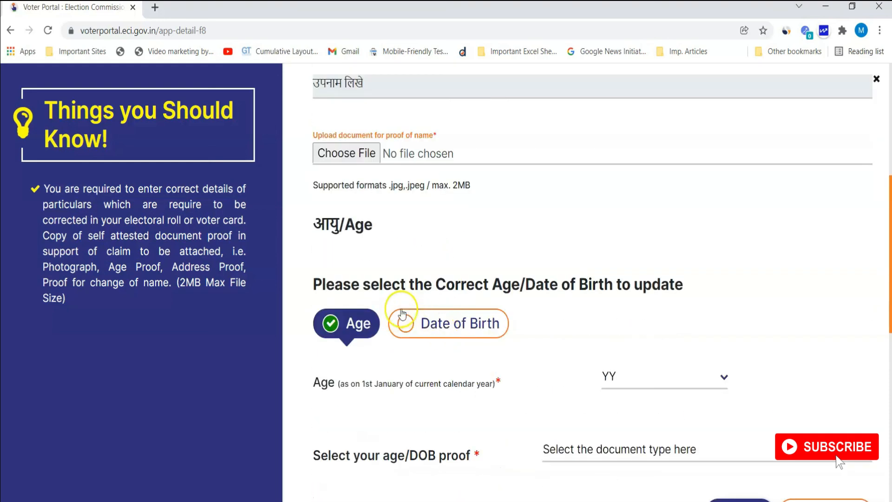
scroll(451, 330, down, 3)
scroll(463, 333, up, 1)
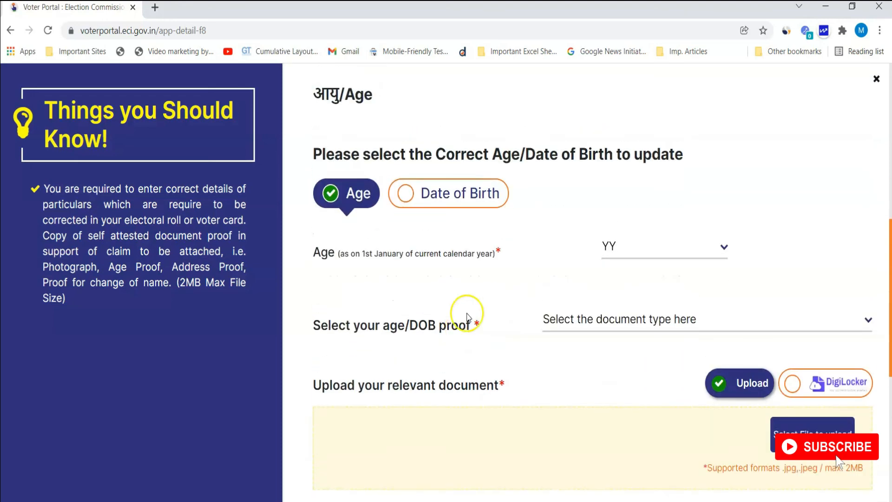
click(576, 320)
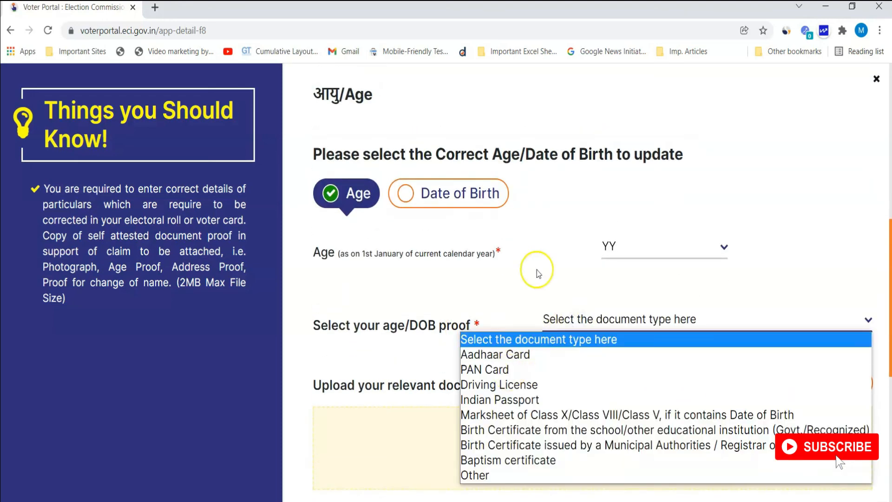
click(538, 260)
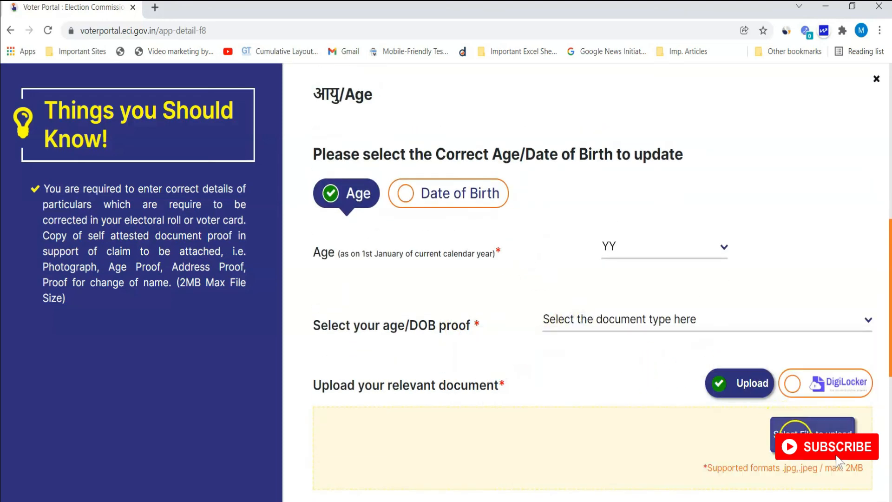
scroll(585, 424, down, 2)
scroll(584, 422, down, 2)
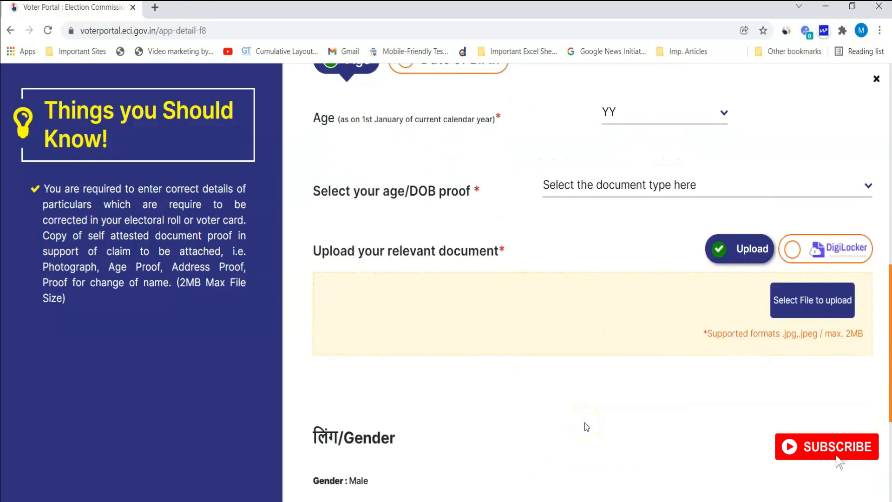
scroll(591, 344, down, 4)
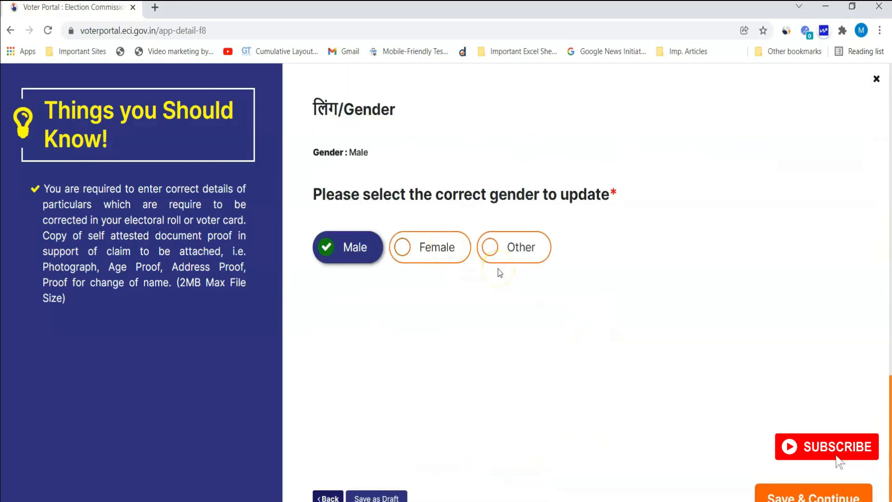
click(583, 366)
Step: Review the correction details form again from the name fields through the age proof upload to the gender choices
scroll(693, 374, up, 15)
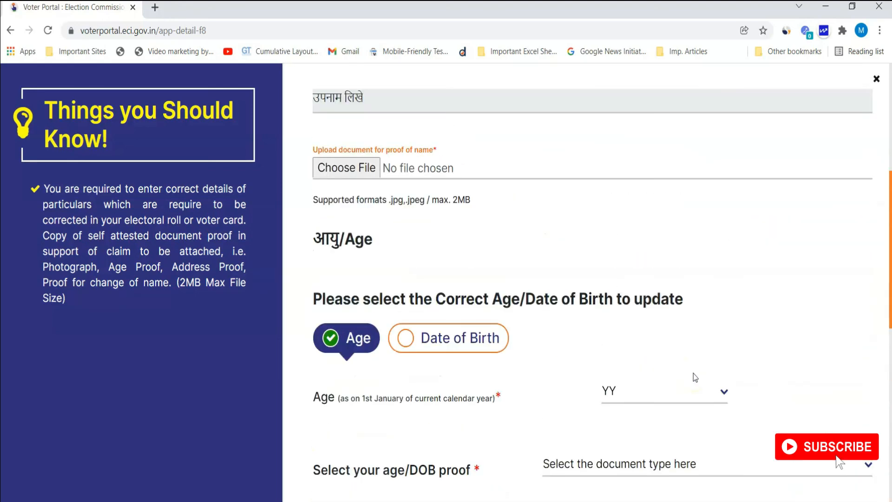
scroll(693, 373, up, 4)
scroll(694, 377, up, 4)
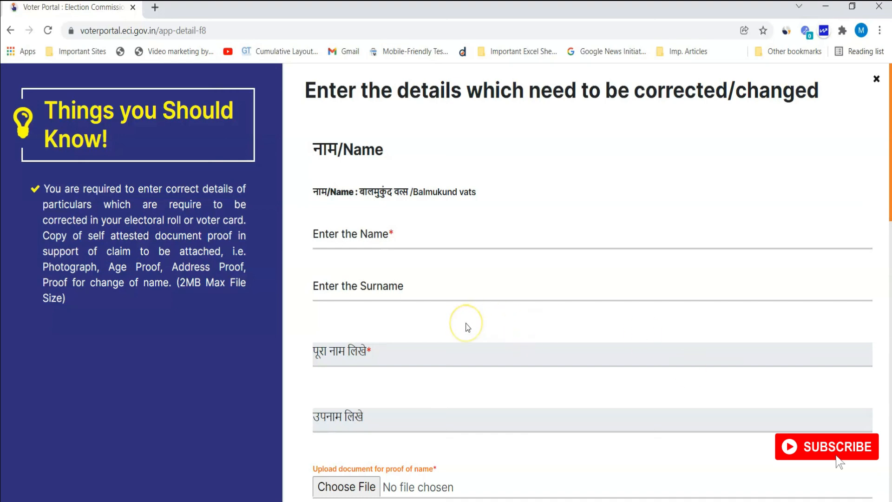
scroll(467, 327, down, 15)
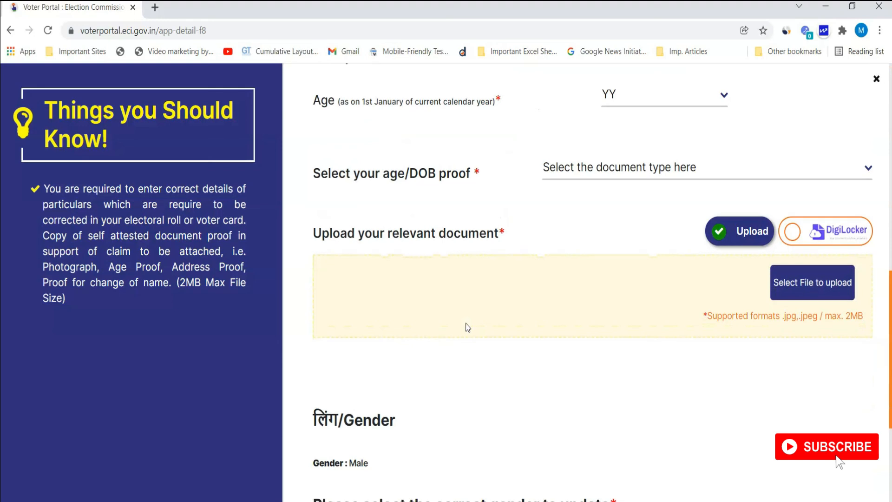
scroll(466, 324, down, 3)
scroll(467, 327, down, 3)
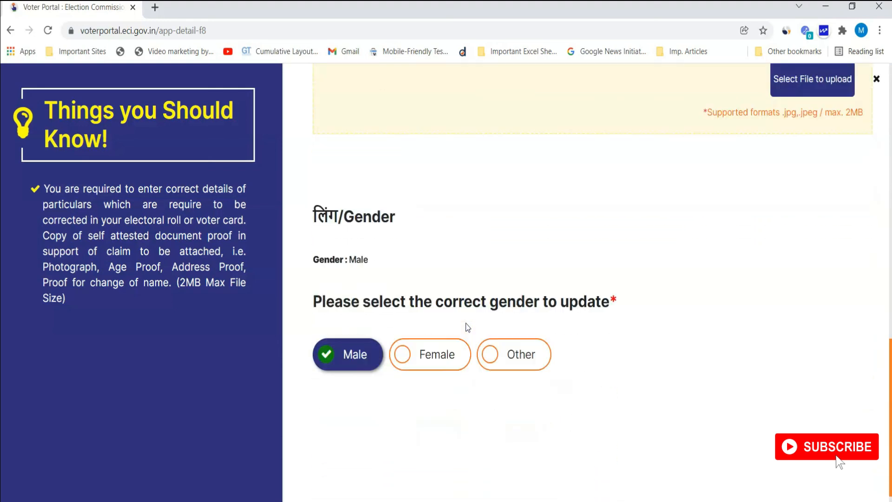
scroll(467, 327, up, 3)
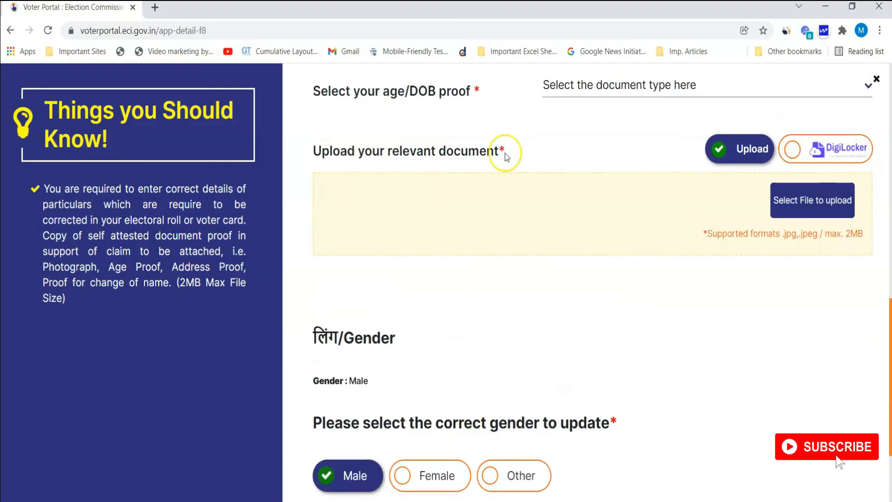